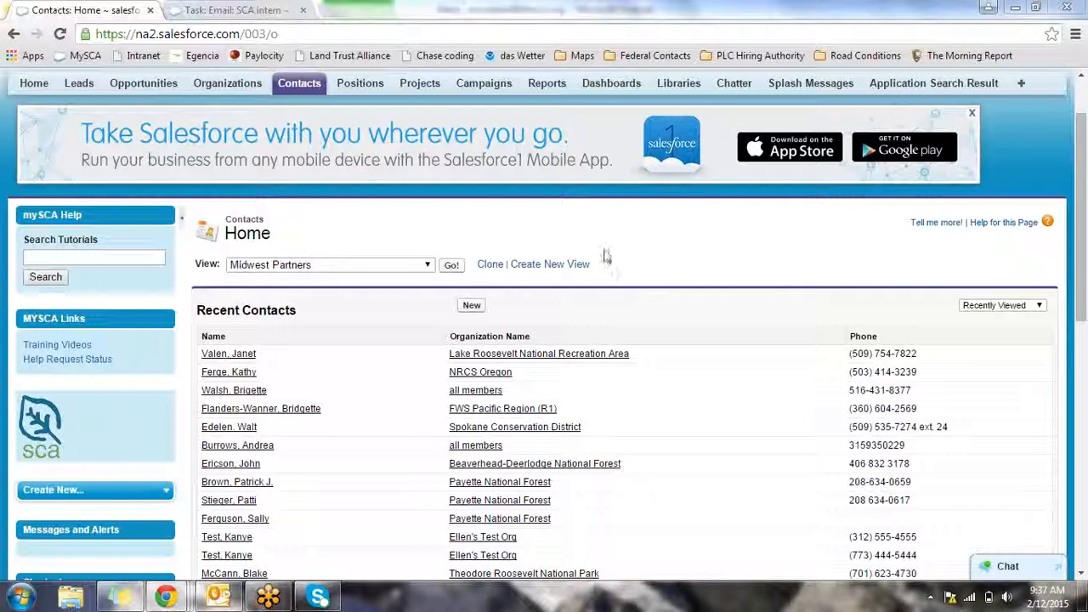
# Return to the top of the Contacts home page and place the cursor in the global search box
pyautogui.scroll(1, 606, 254)
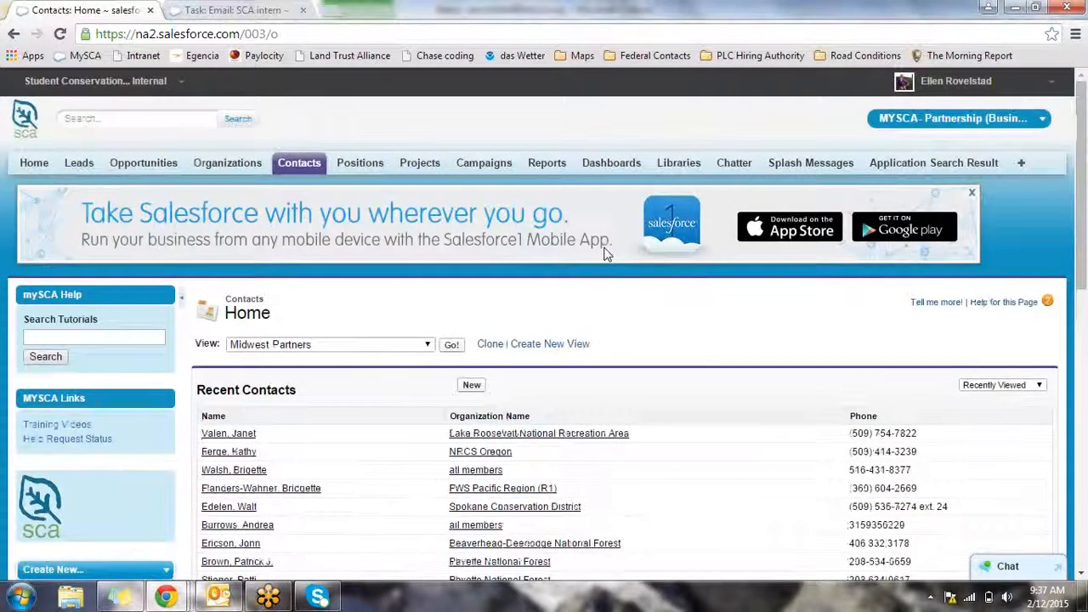
pyautogui.click(131, 119)
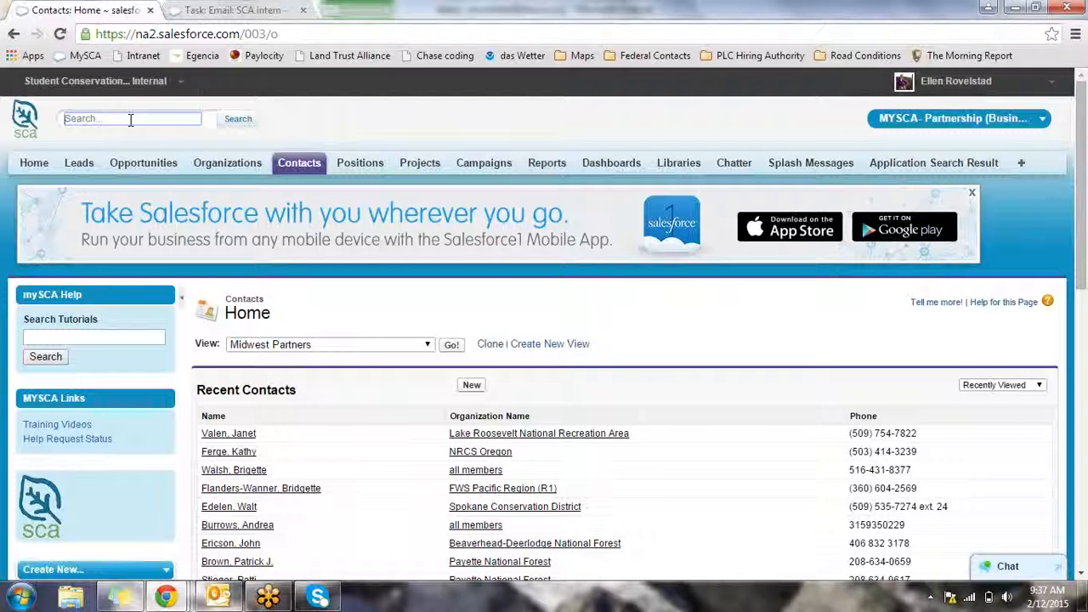
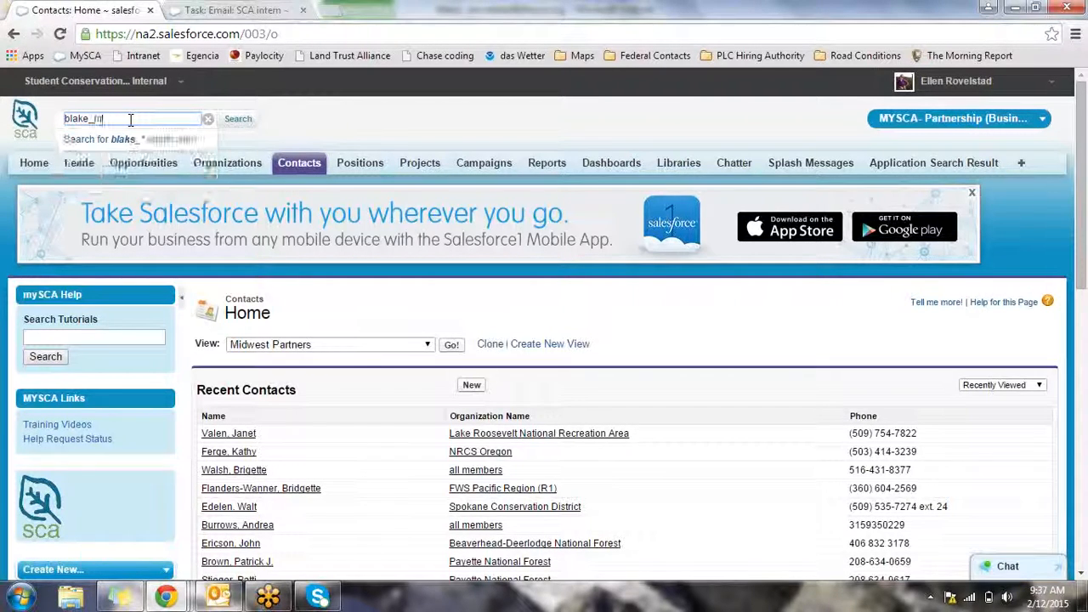
# Search globally for an existing contact by their e-mail address
pyautogui.press('Return')
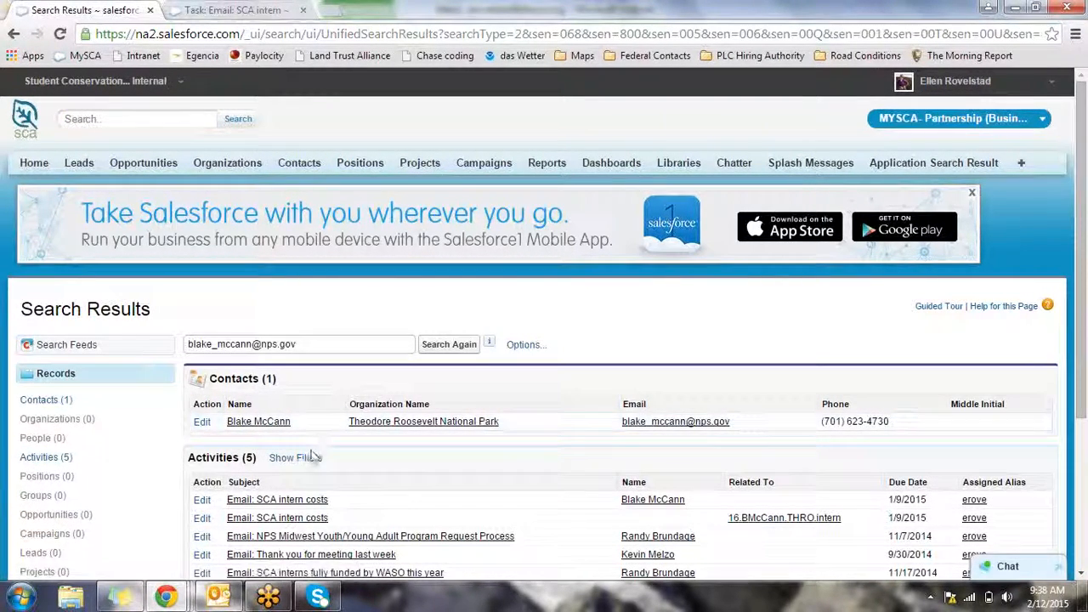
# Open the matching contact's record and review its contact and mailing details
pyautogui.click(275, 429)
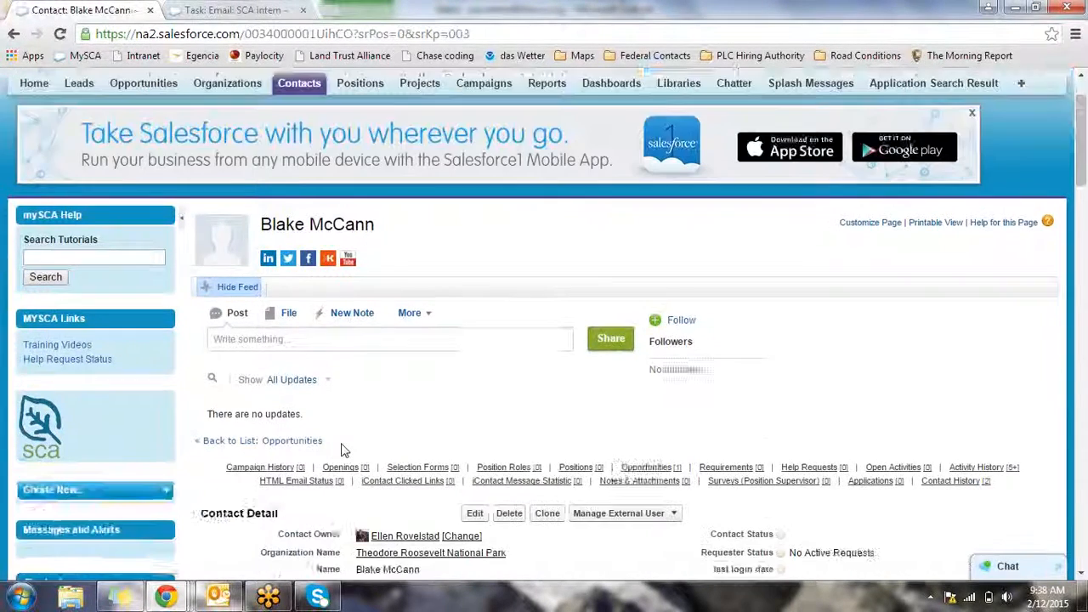
pyautogui.scroll(-3, 344, 451)
pyautogui.scroll(-1, 344, 451)
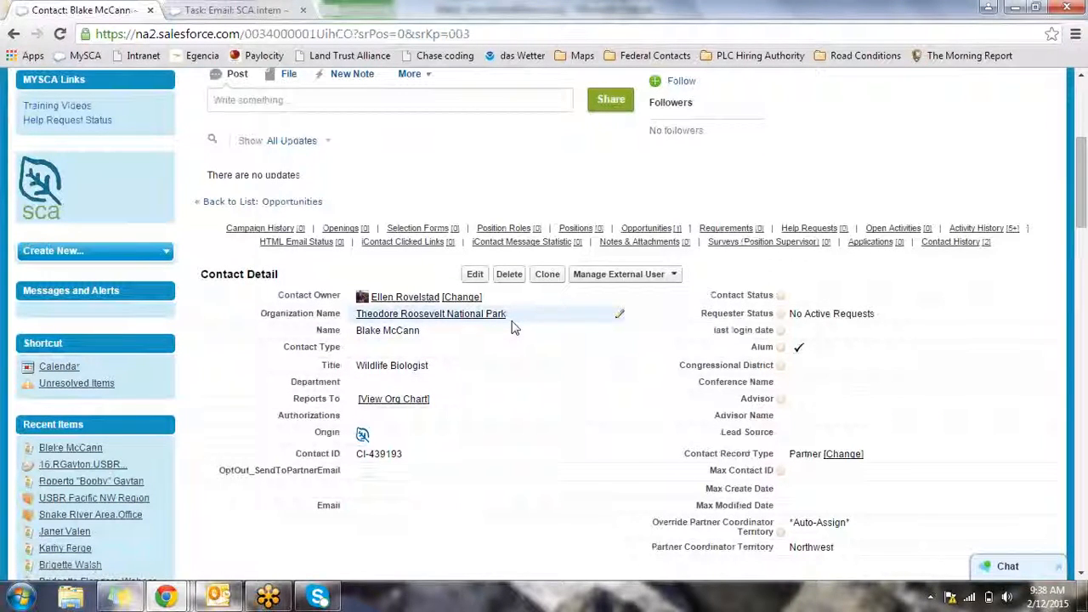
pyautogui.scroll(-2, 512, 328)
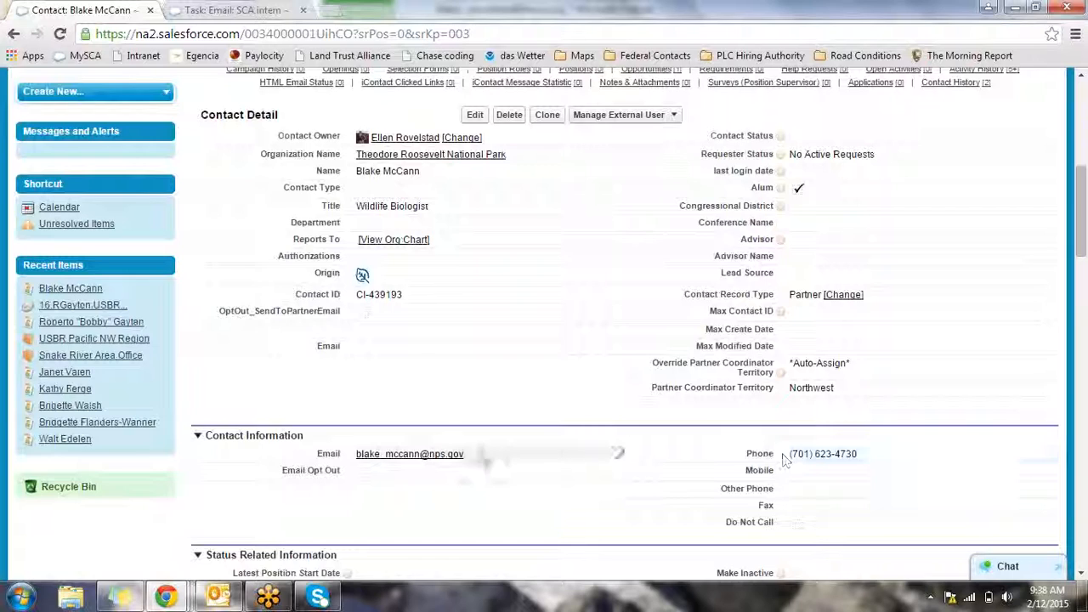
pyautogui.scroll(-4, 479, 456)
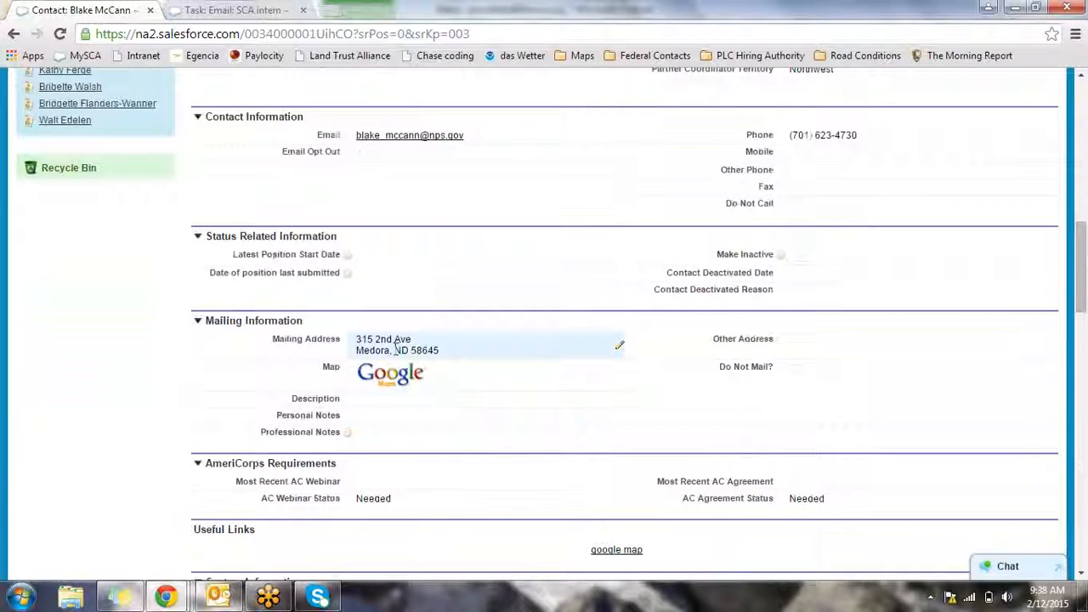
pyautogui.scroll(1, 394, 349)
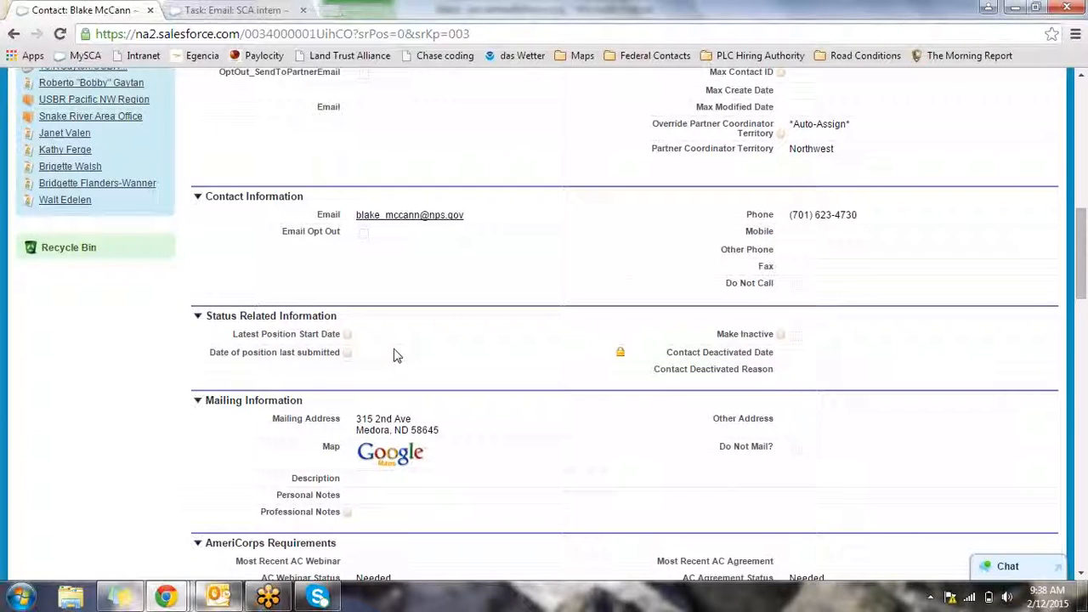
pyautogui.scroll(15, 394, 356)
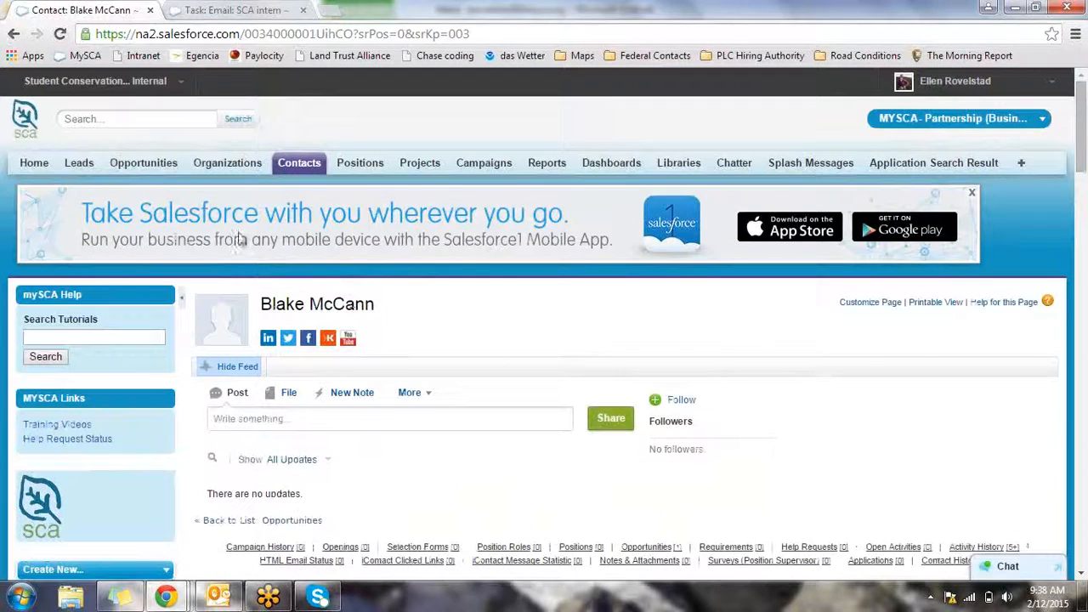
# Run a global search for the duplicated test contact's name
pyautogui.click(158, 118)
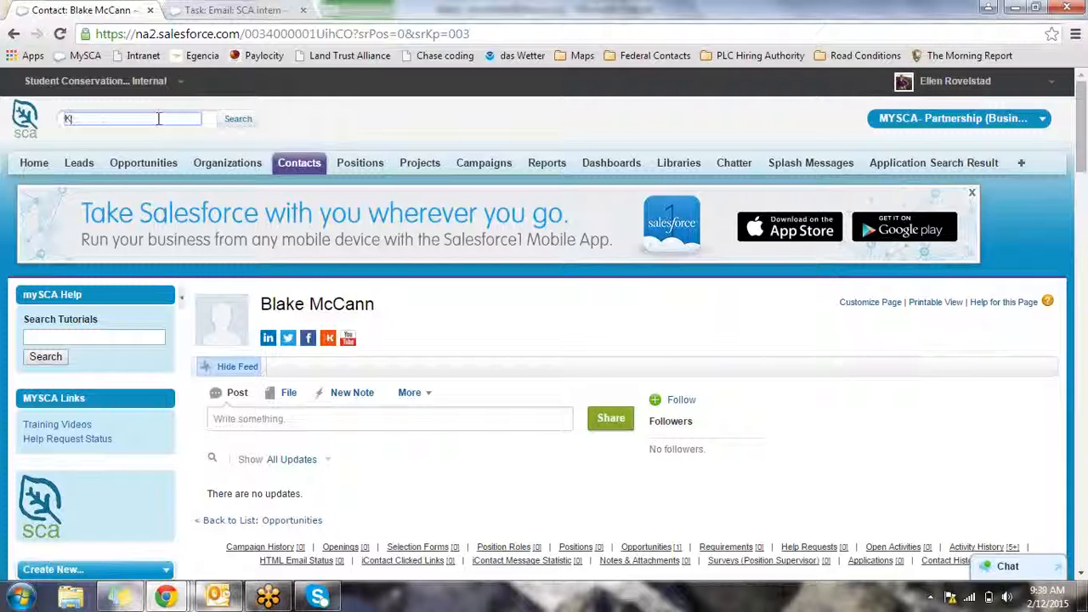
pyautogui.write('anye Test')
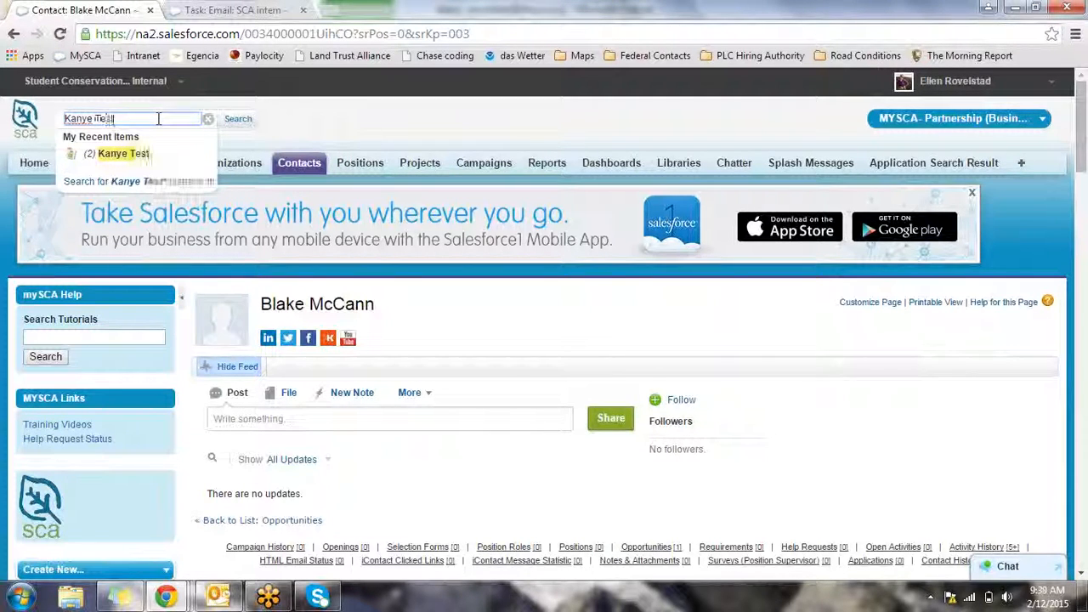
pyautogui.press('Return')
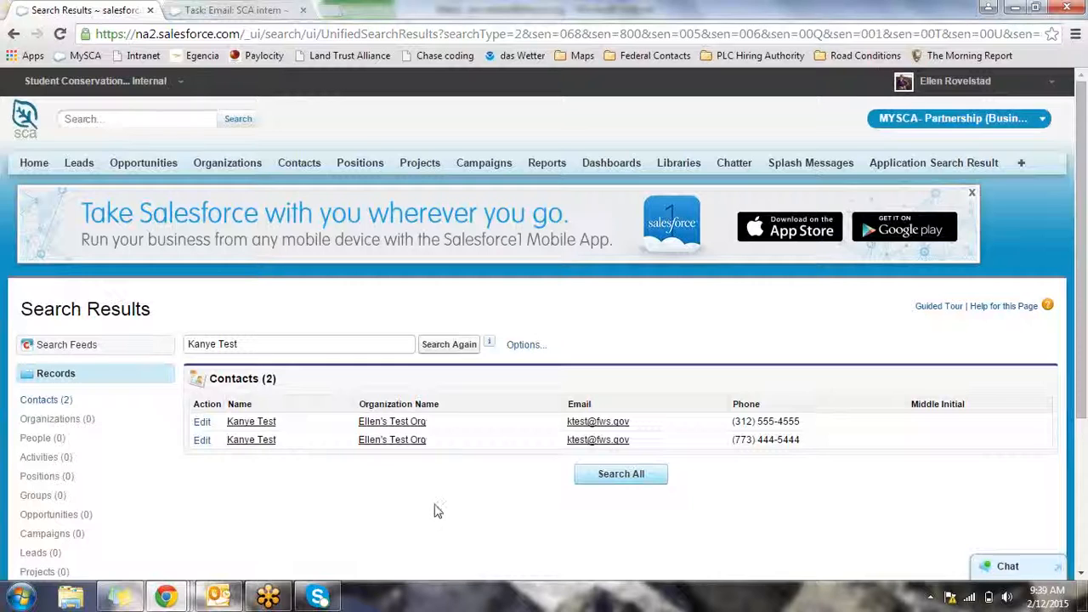
# Go to the test organisation's Contacts list and launch Merge Contacts for the duplicates
pyautogui.click(417, 428)
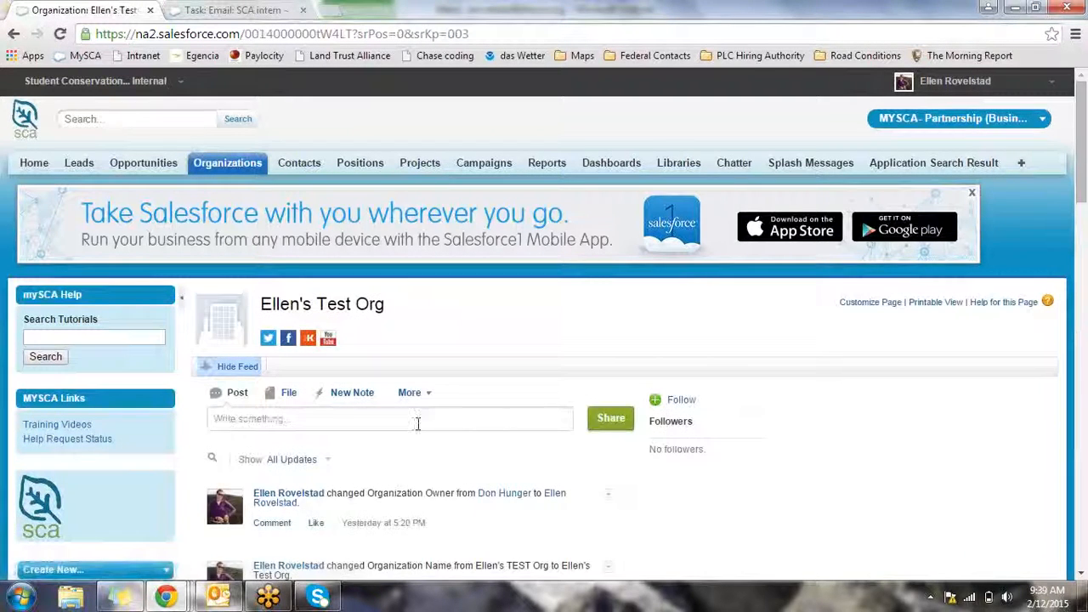
pyautogui.scroll(-2, 429, 434)
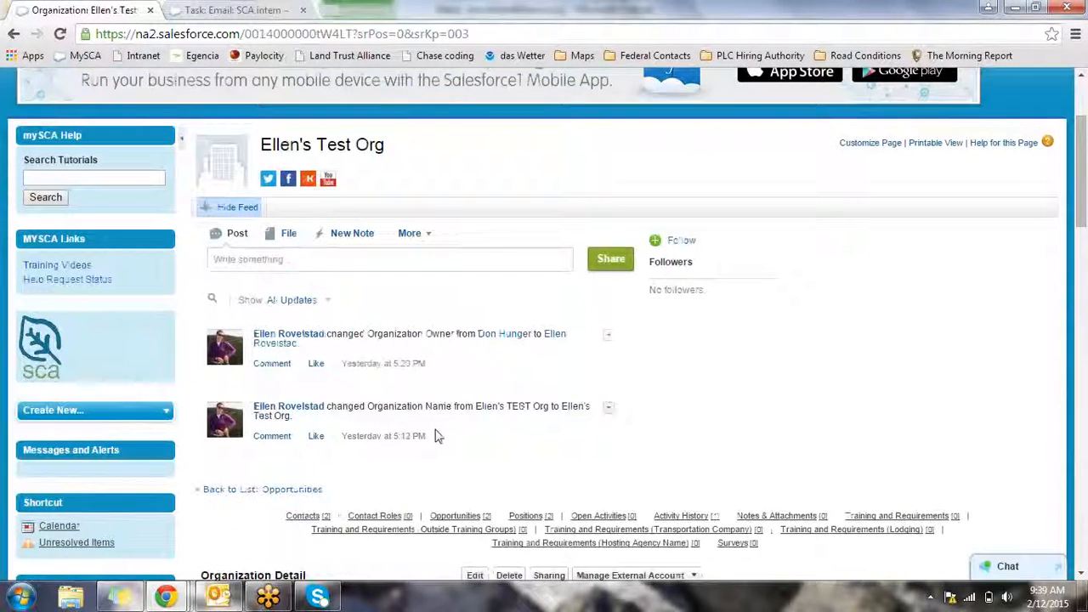
pyautogui.click(308, 516)
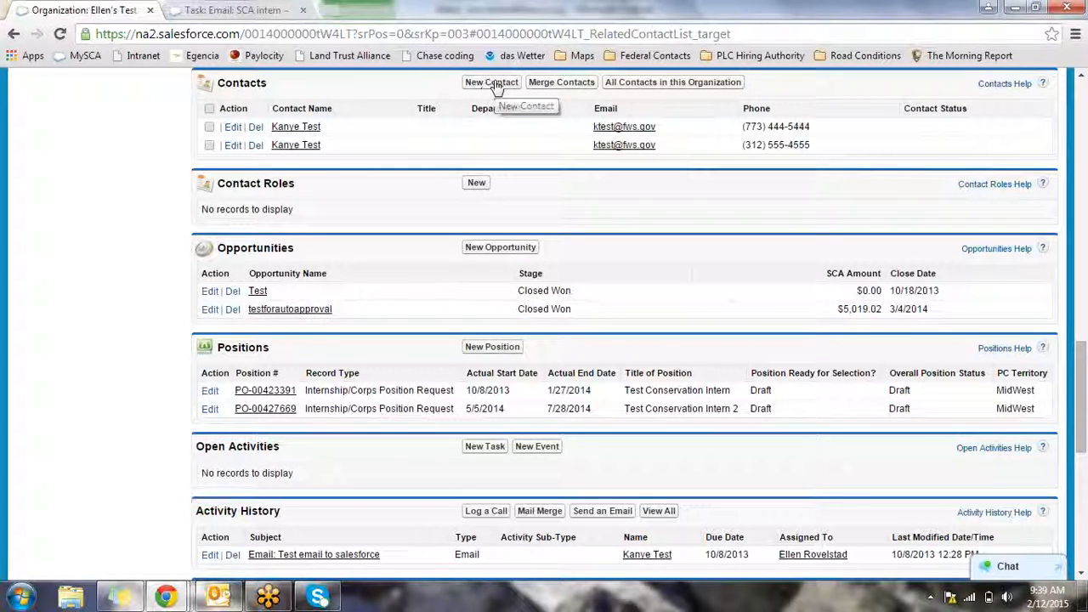
pyautogui.click(557, 84)
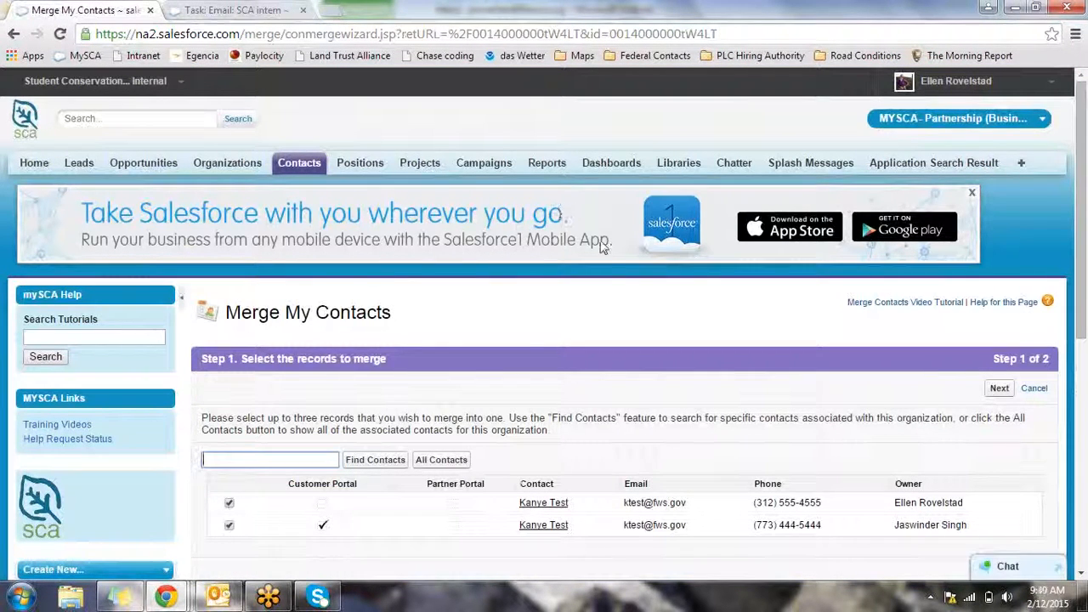
# Continue past step 1 of the Merge My Contacts wizard with both duplicates selected
pyautogui.scroll(-1, 476, 348)
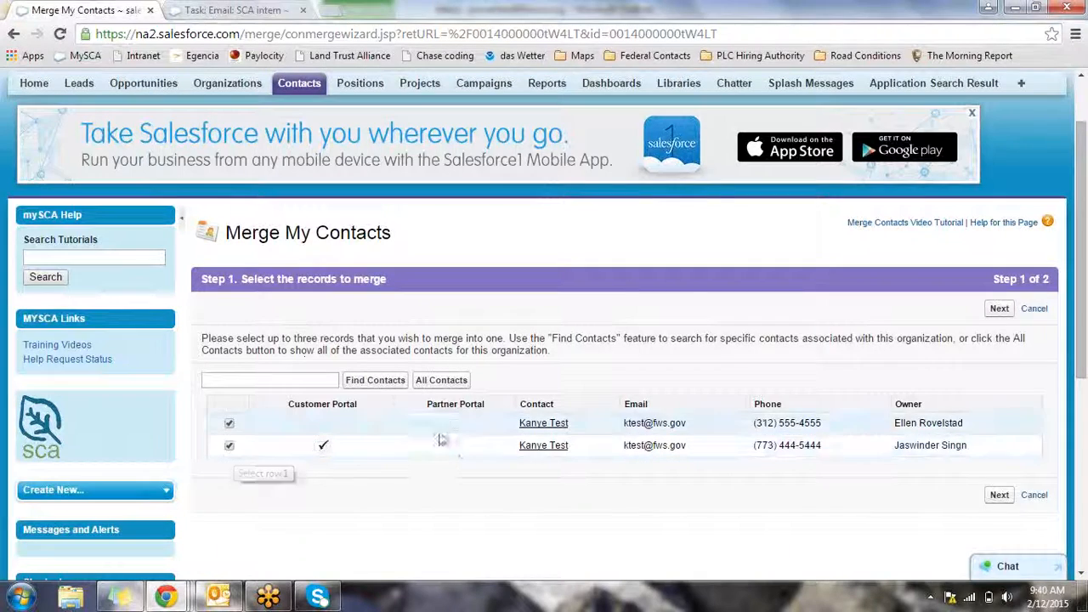
pyautogui.click(998, 500)
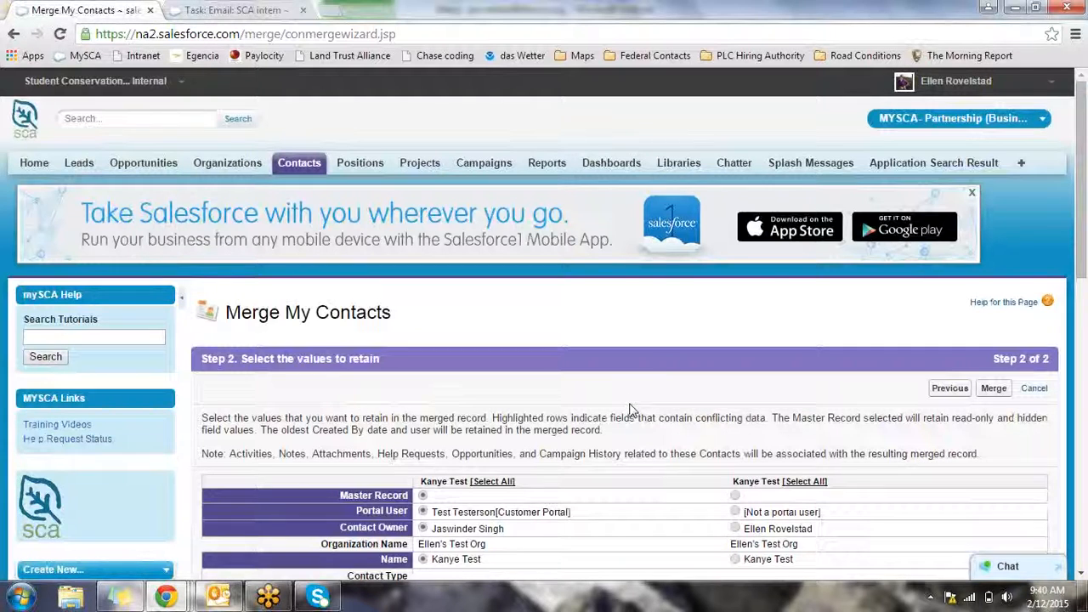
# Keep the second record's contact owner and compare the two e-mail values
pyautogui.scroll(-1, 632, 411)
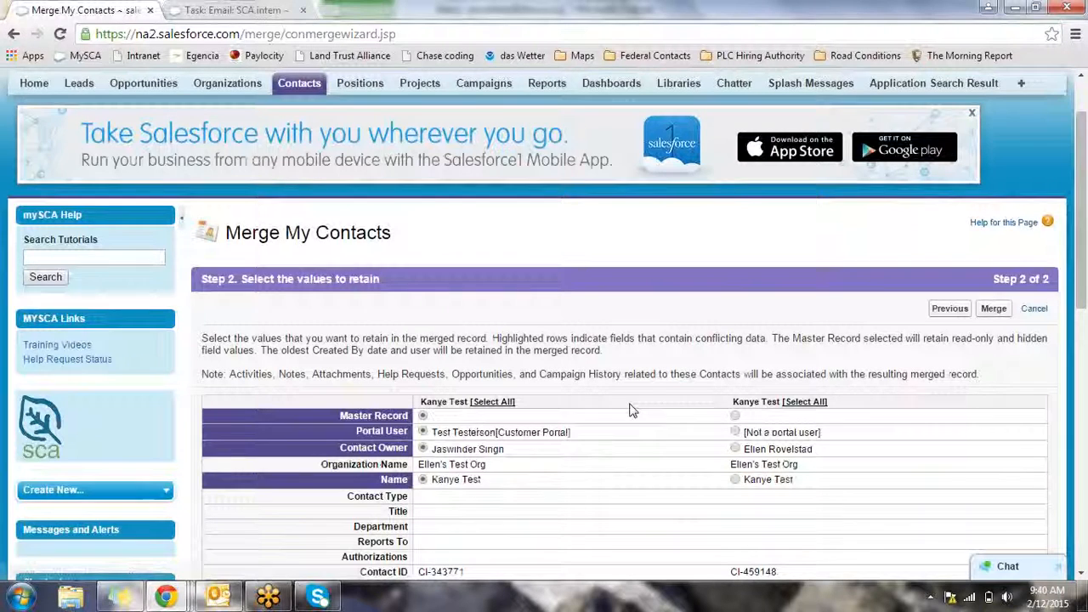
pyautogui.scroll(-2, 632, 410)
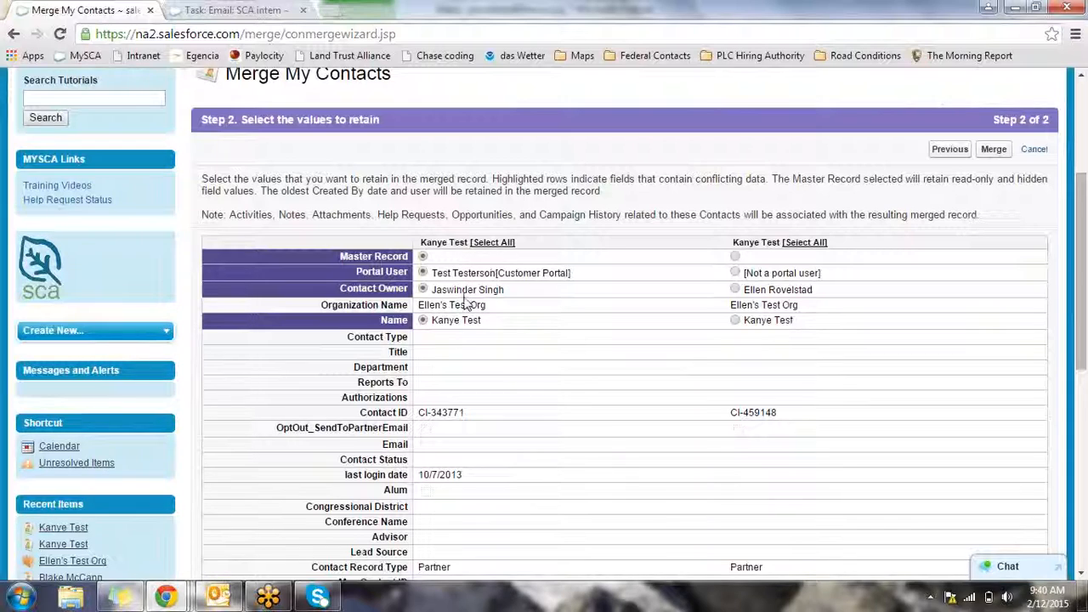
pyautogui.click(736, 290)
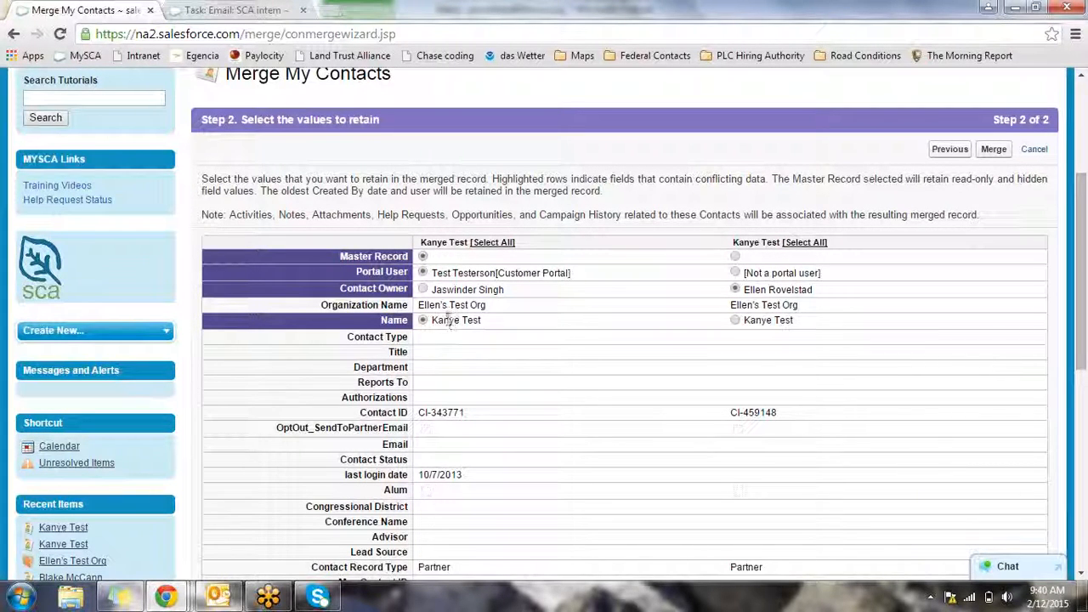
pyautogui.scroll(-2, 536, 364)
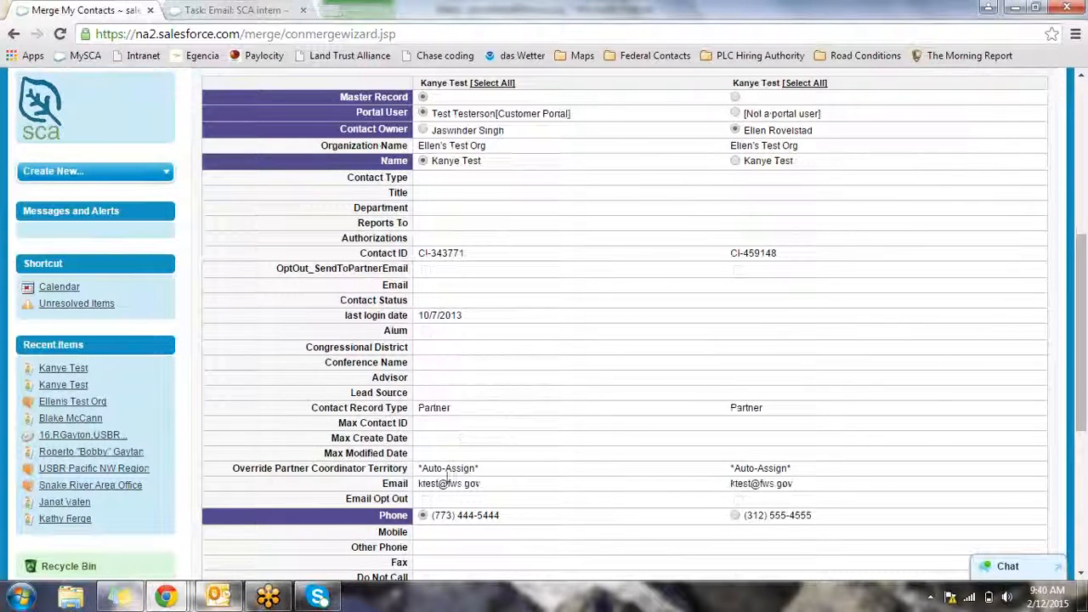
pyautogui.moveTo(418, 491); pyautogui.dragTo(483, 490)
pyautogui.click(733, 490)
pyautogui.moveTo(729, 490); pyautogui.dragTo(800, 486)
pyautogui.click(720, 493)
# Keep the second record's phone number and the retained mailing address, then start the merge
pyautogui.scroll(-2, 720, 491)
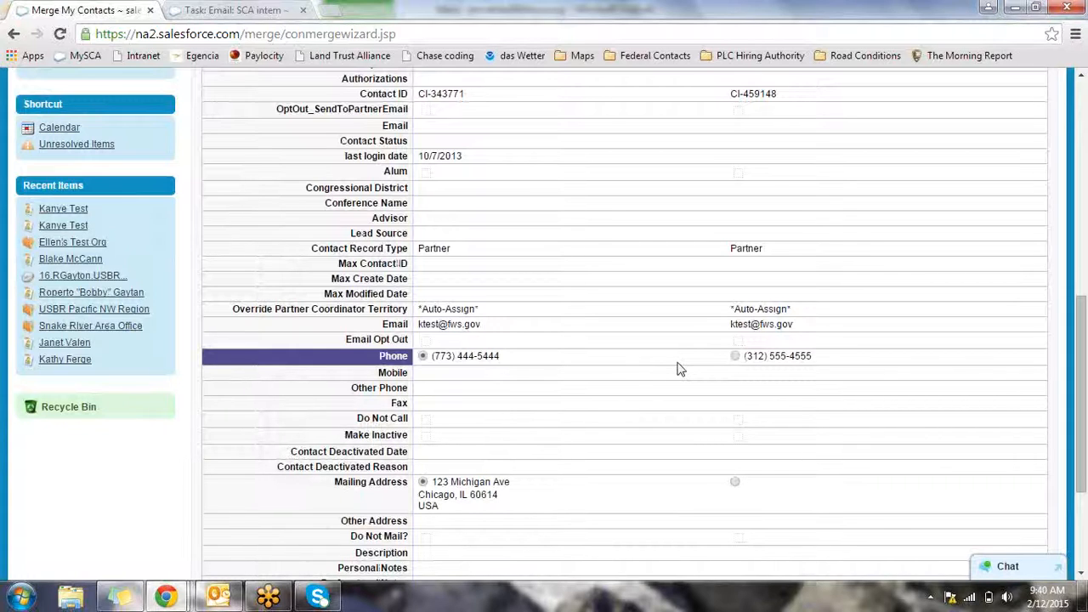
pyautogui.click(736, 357)
pyautogui.scroll(-1, 672, 430)
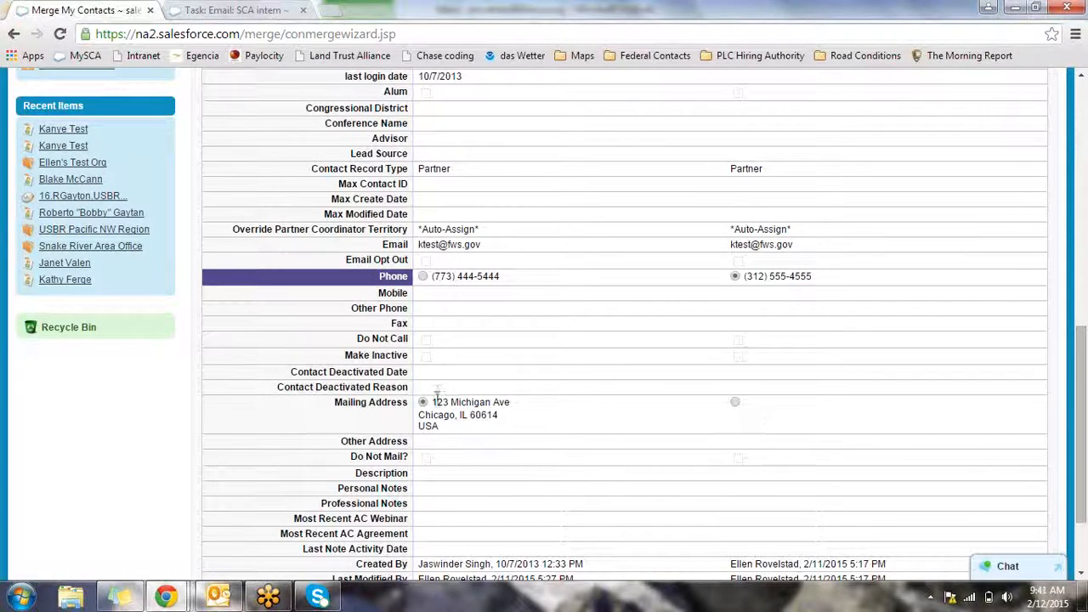
pyautogui.moveTo(435, 401); pyautogui.dragTo(467, 428)
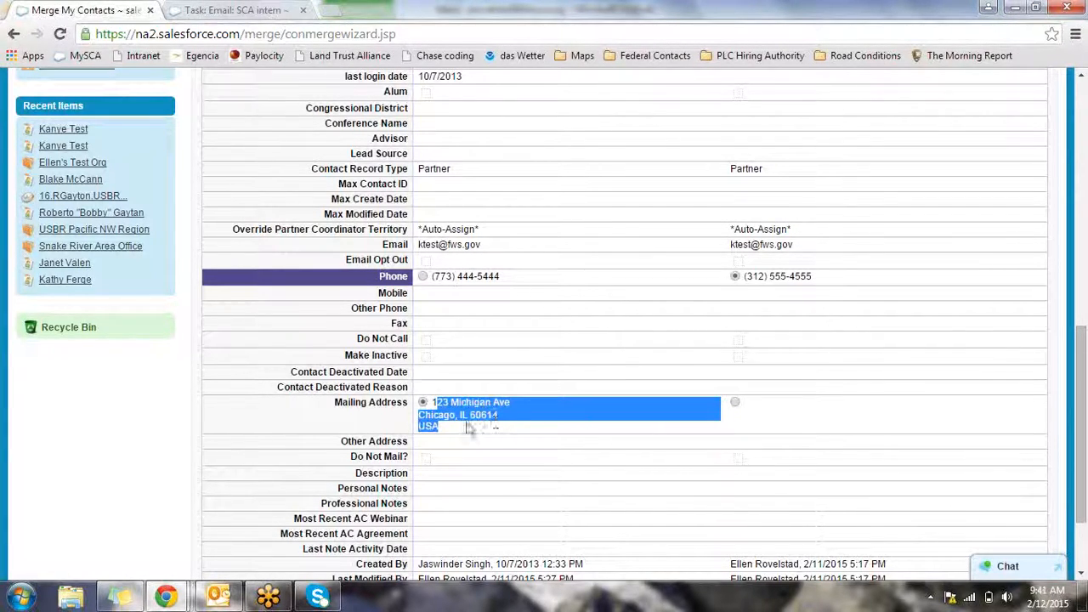
pyautogui.scroll(-3, 519, 449)
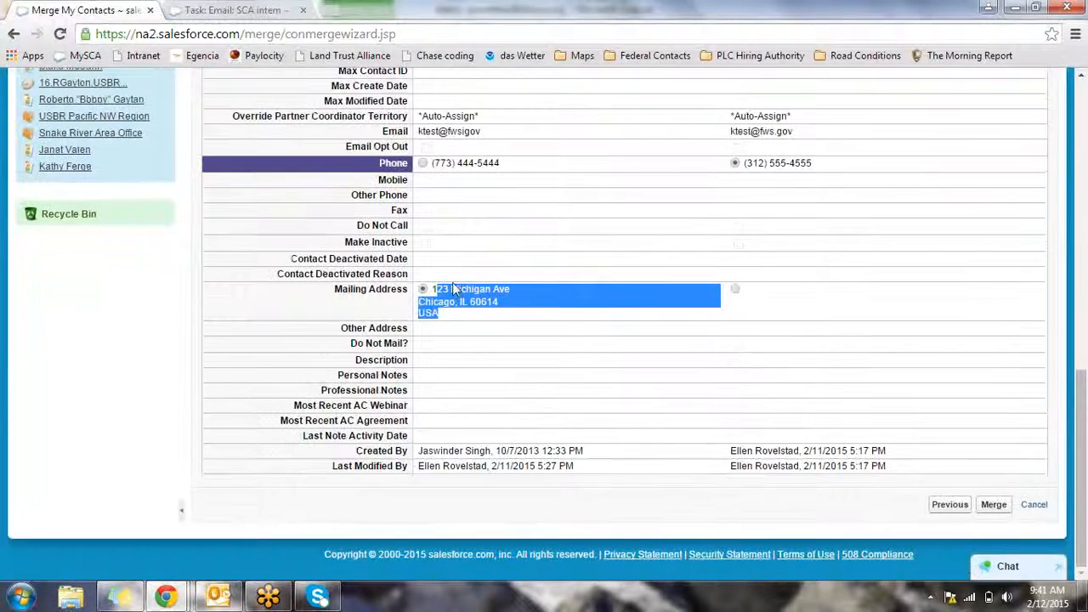
pyautogui.click(1000, 527)
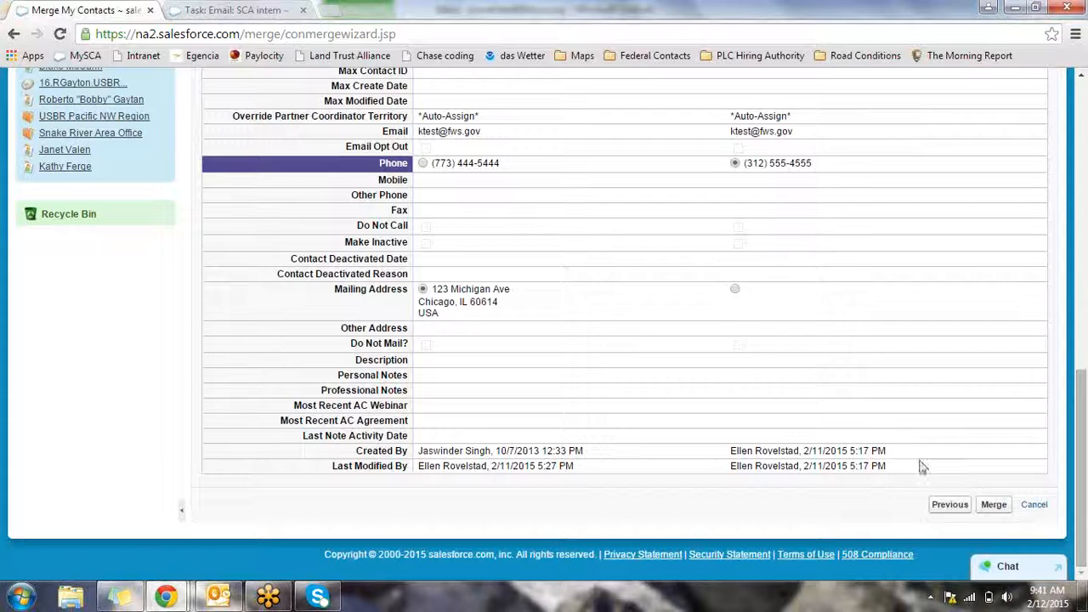
pyautogui.click(993, 505)
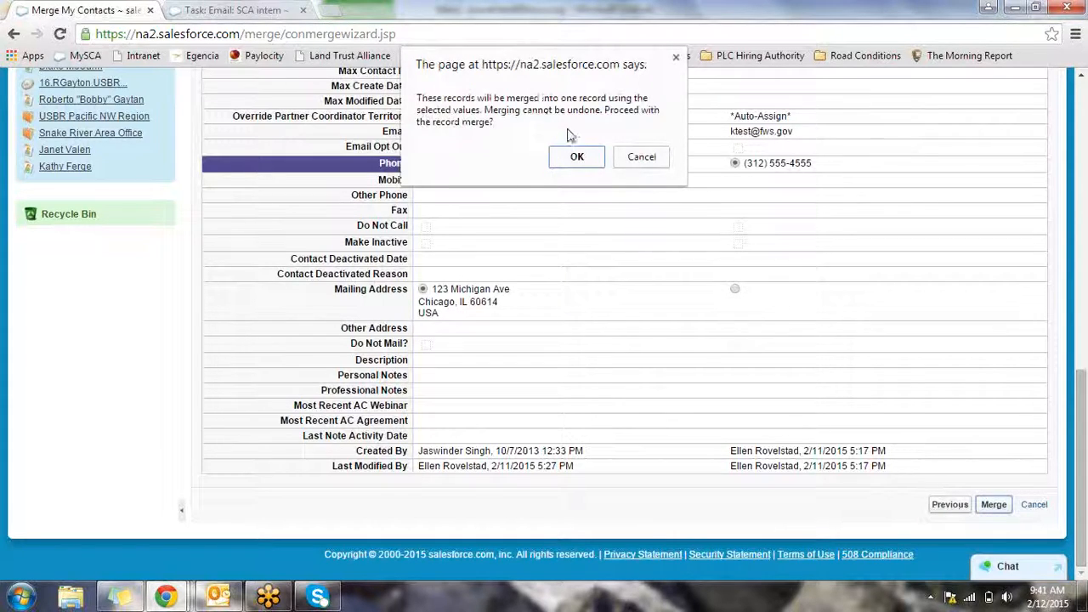
# Confirm the irreversible merge and open the surviving contact from the organisation's contacts list
pyautogui.click(579, 153)
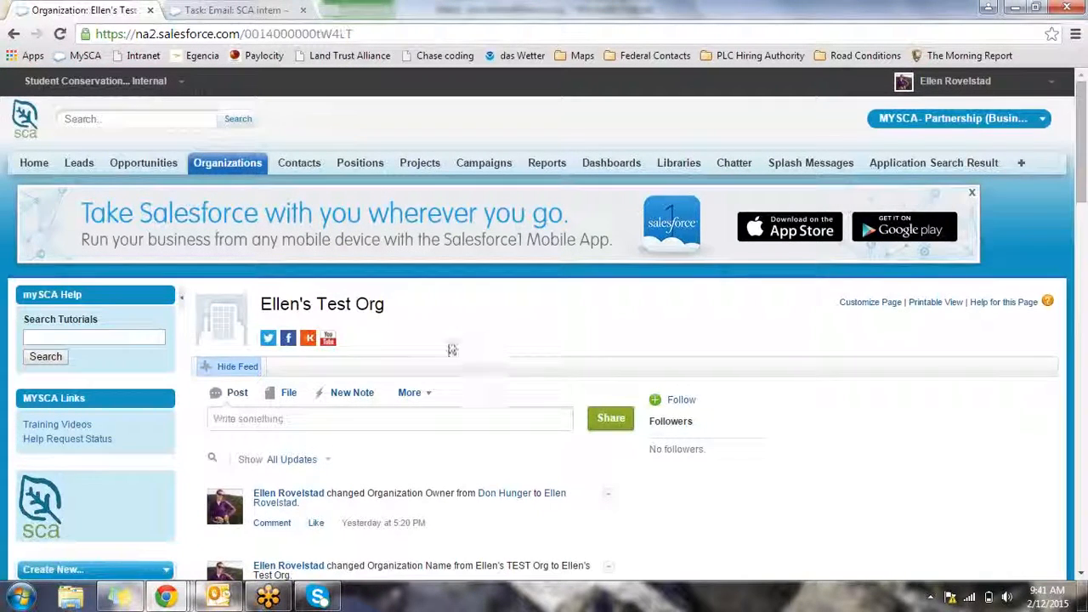
pyautogui.scroll(-3, 486, 417)
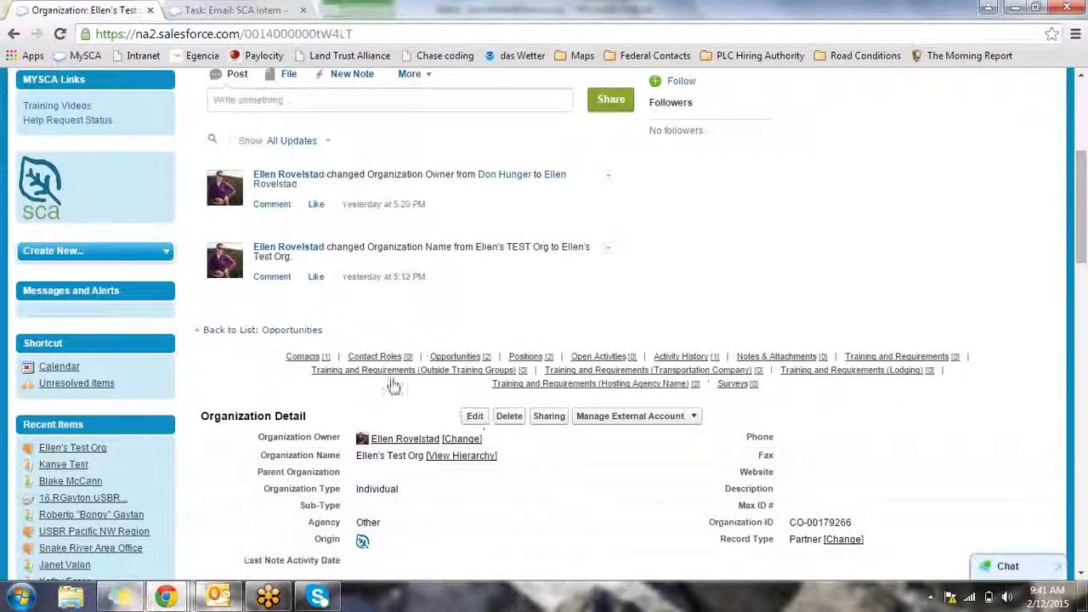
pyautogui.click(297, 357)
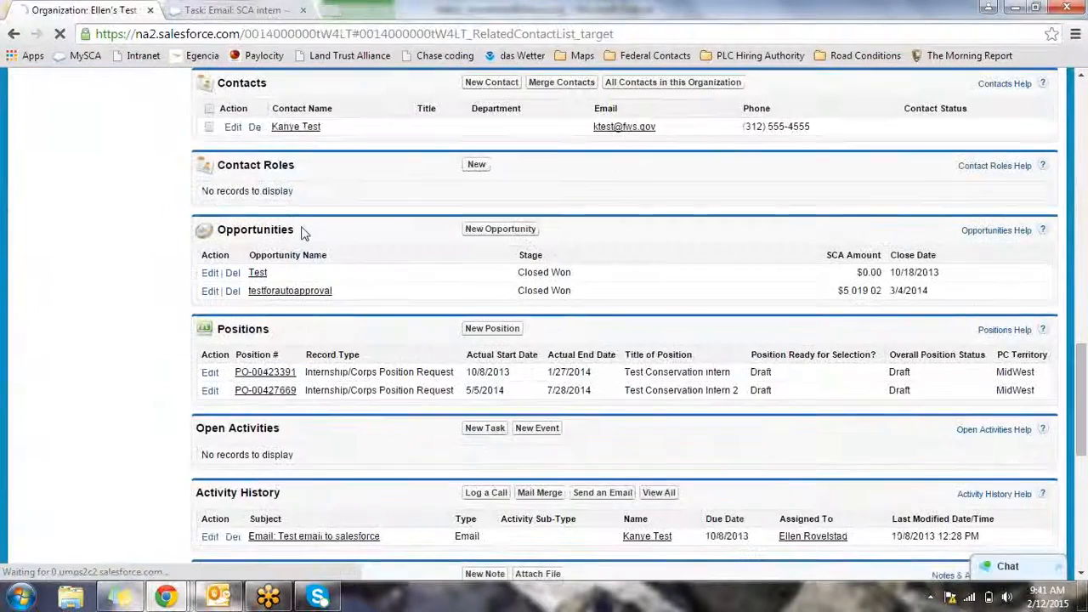
pyautogui.click(298, 129)
pyautogui.scroll(-3, 407, 382)
pyautogui.scroll(-3, 407, 381)
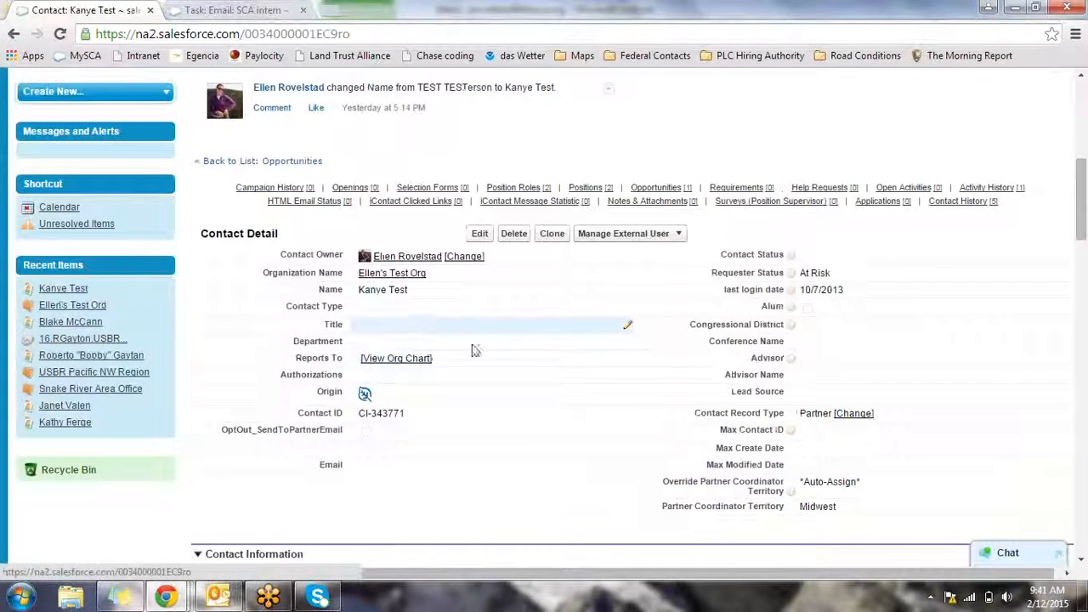
# Check the merged phone number and mailing address inline, leaving them unchanged
pyautogui.scroll(-2, 554, 454)
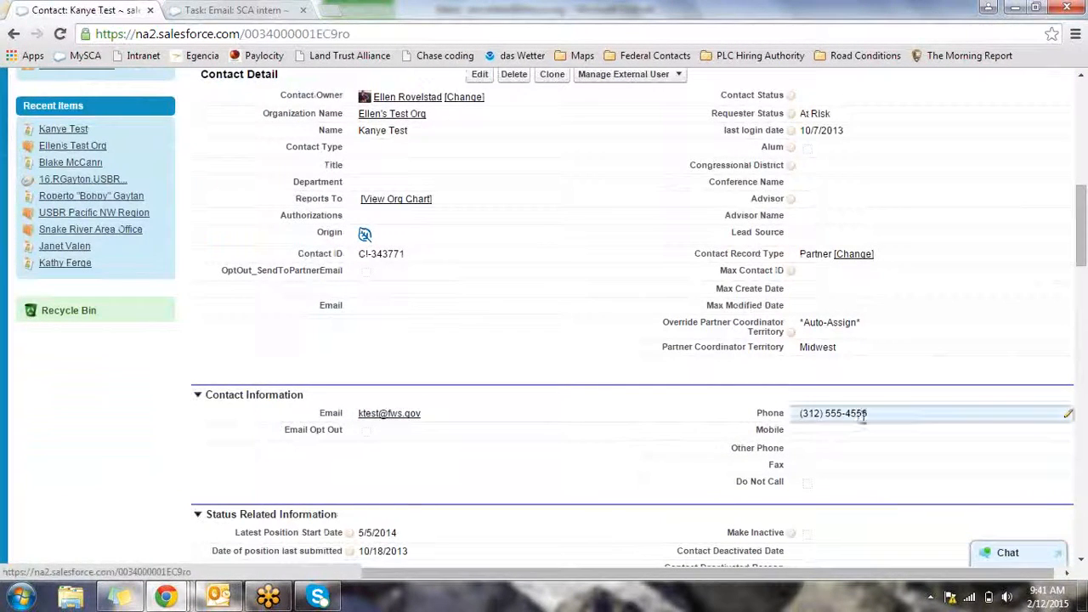
pyautogui.doubleClick(862, 417)
pyautogui.scroll(-3, 457, 425)
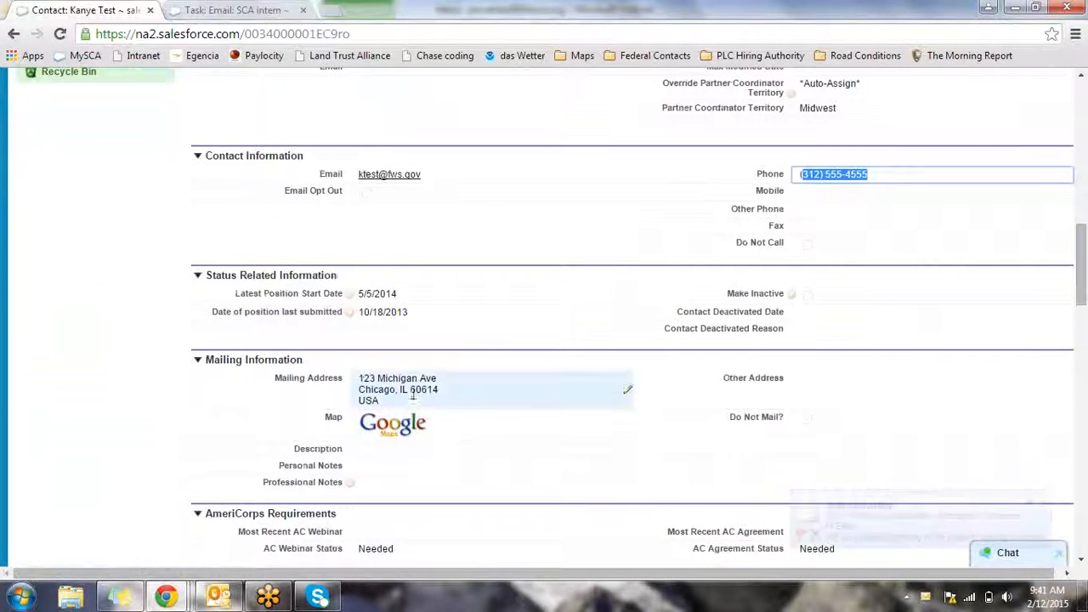
pyautogui.doubleClick(413, 395)
pyautogui.click(370, 374)
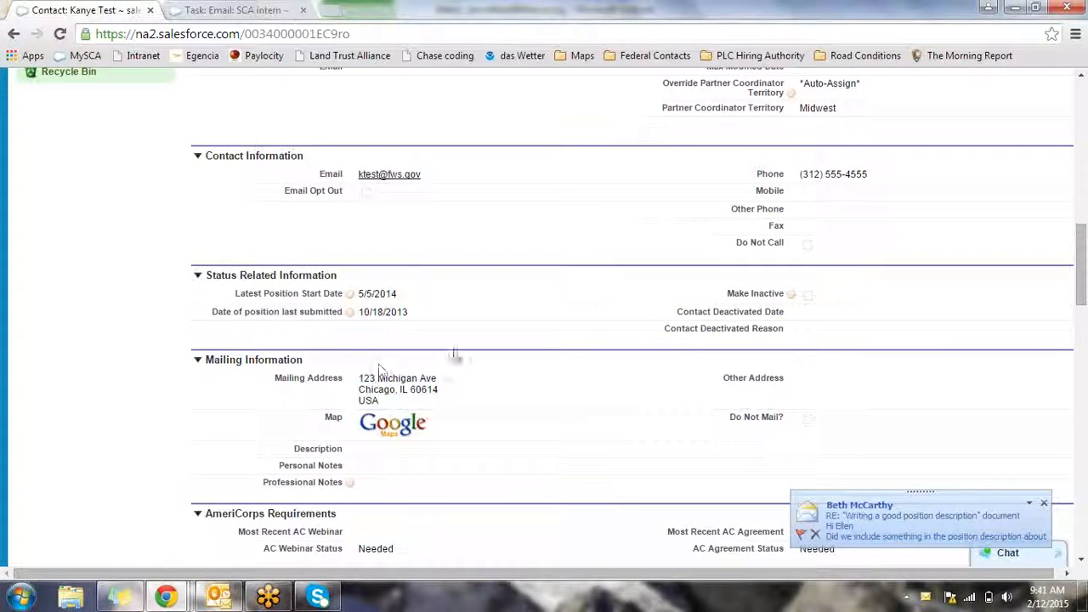
# Enter the new test contact's name into the global search box
pyautogui.scroll(1, 173, 292)
pyautogui.scroll(9, 171, 290)
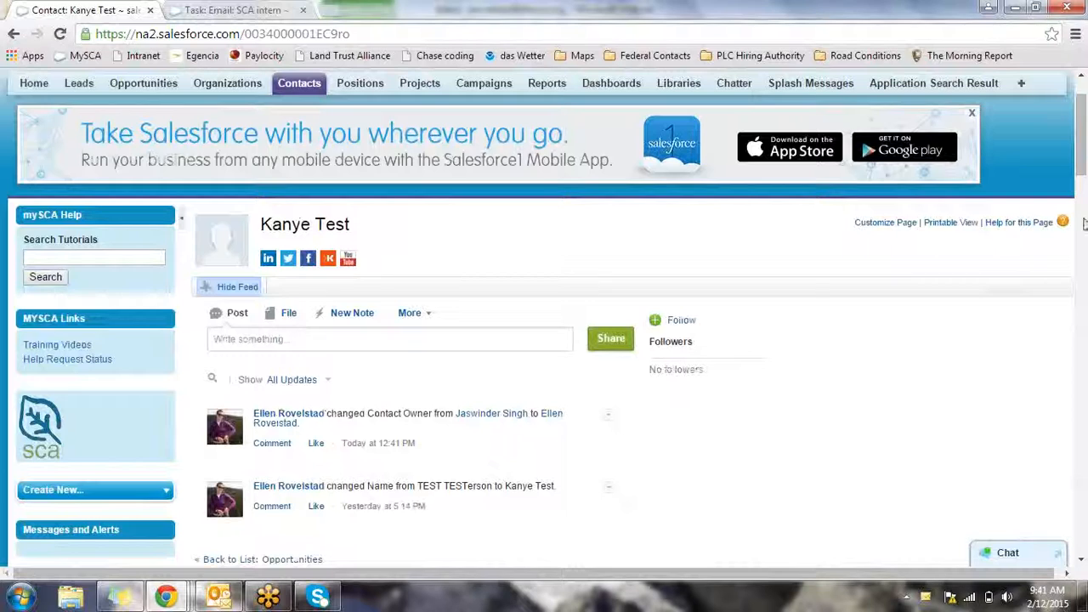
pyautogui.scroll(1, 944, 326)
pyautogui.scroll(-3, 944, 326)
pyautogui.scroll(3, 944, 327)
pyautogui.click(104, 119)
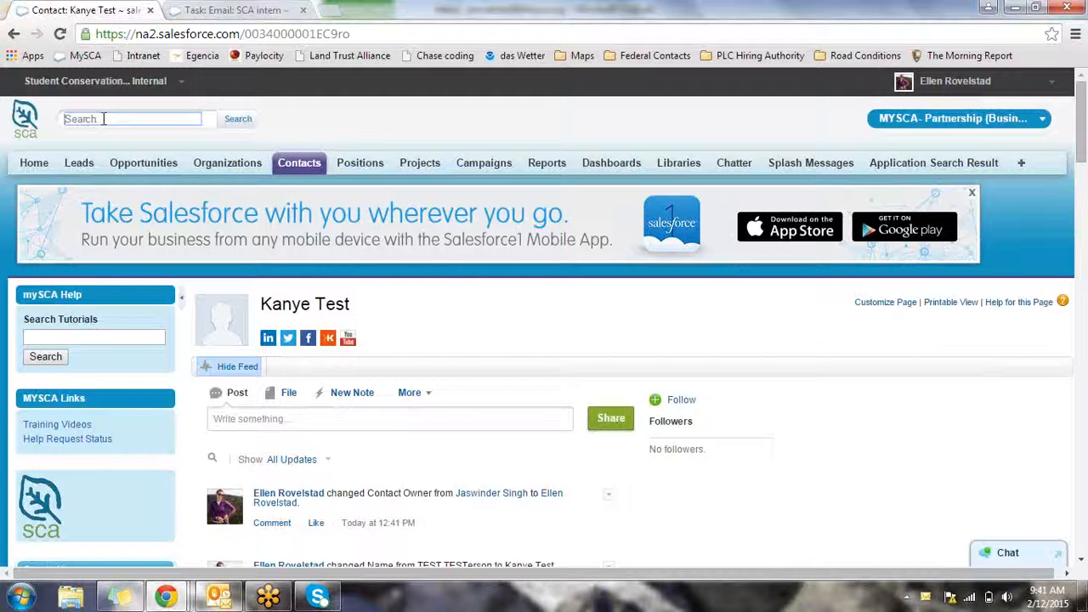
pyautogui.write('Christopher Test')
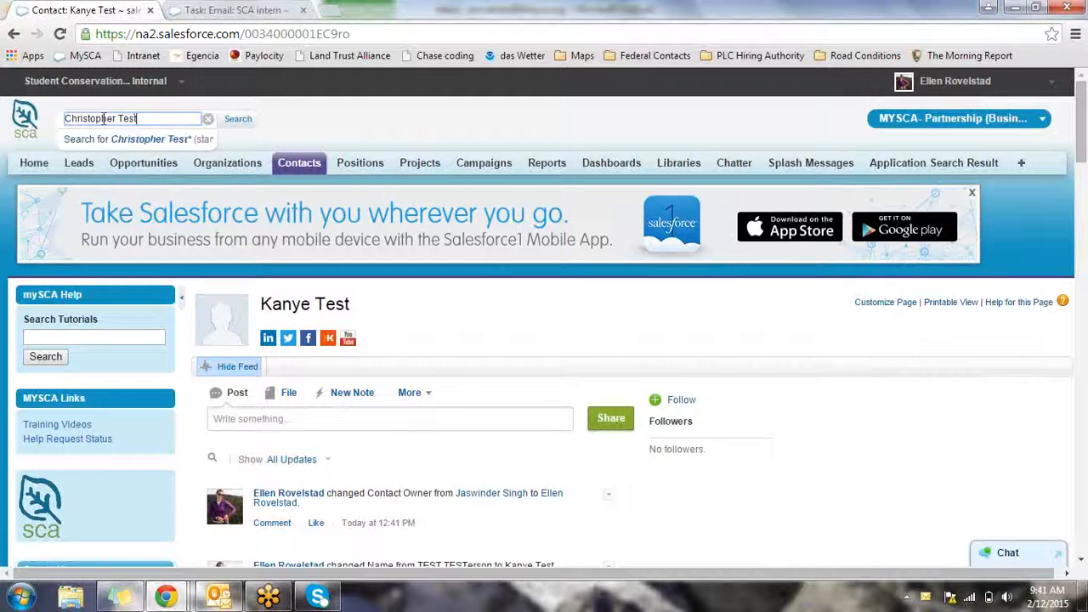
# Search the test contact's name, then its fws.gov e-mail address, confirming No matches found
pyautogui.press('Return')
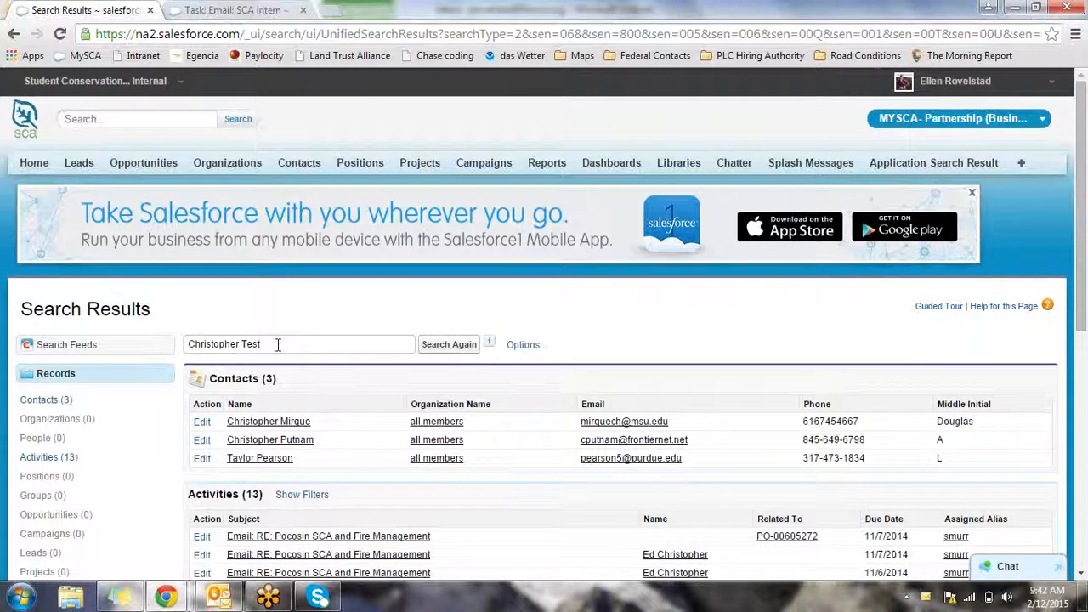
pyautogui.moveTo(278, 345); pyautogui.dragTo(175, 344)
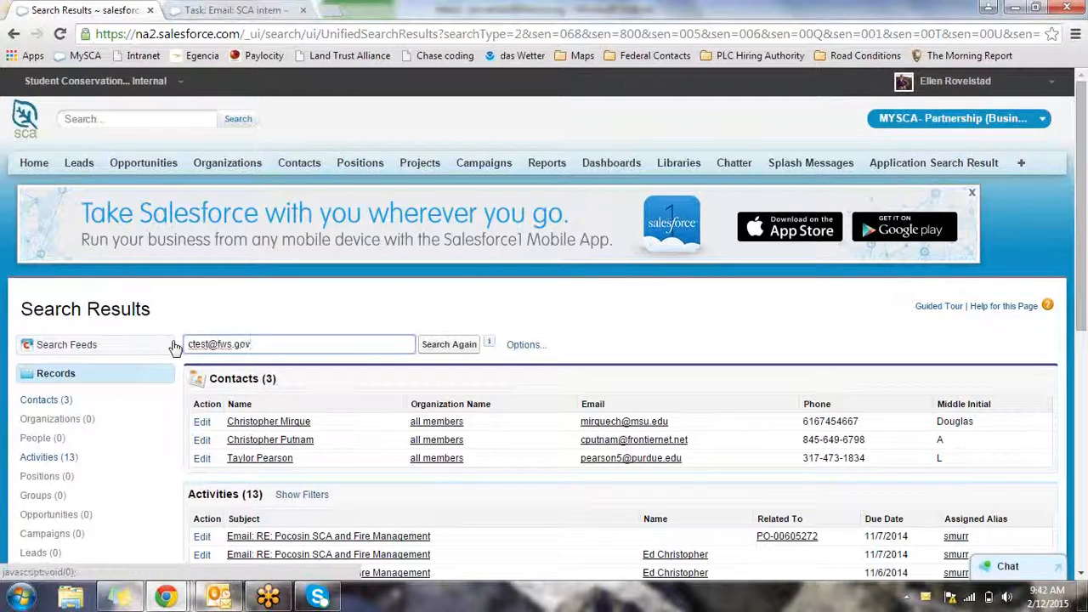
pyautogui.press('Return')
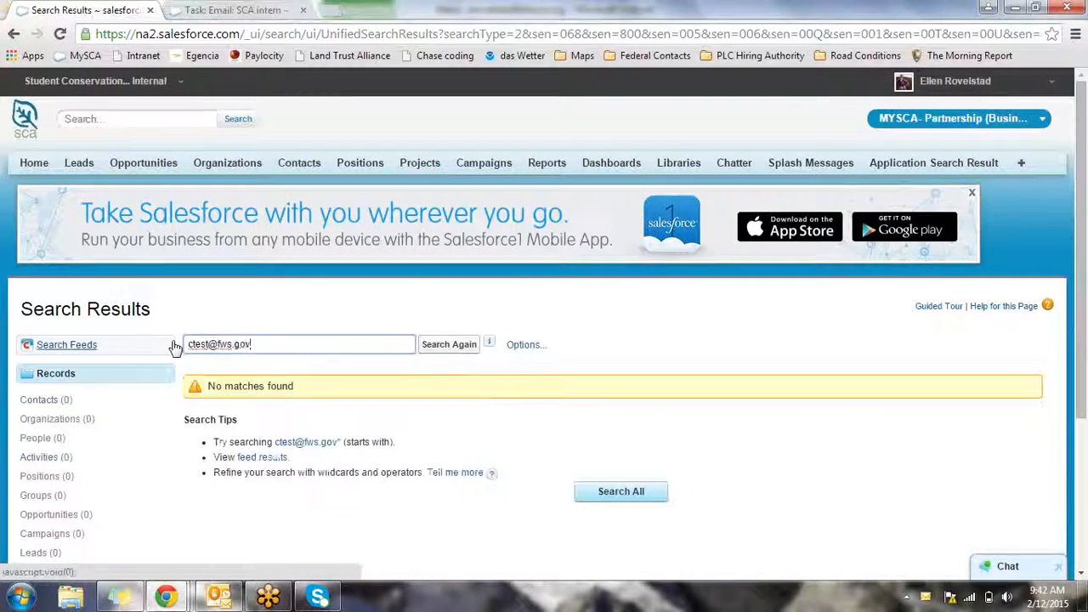
pyautogui.moveTo(298, 388); pyautogui.dragTo(219, 389)
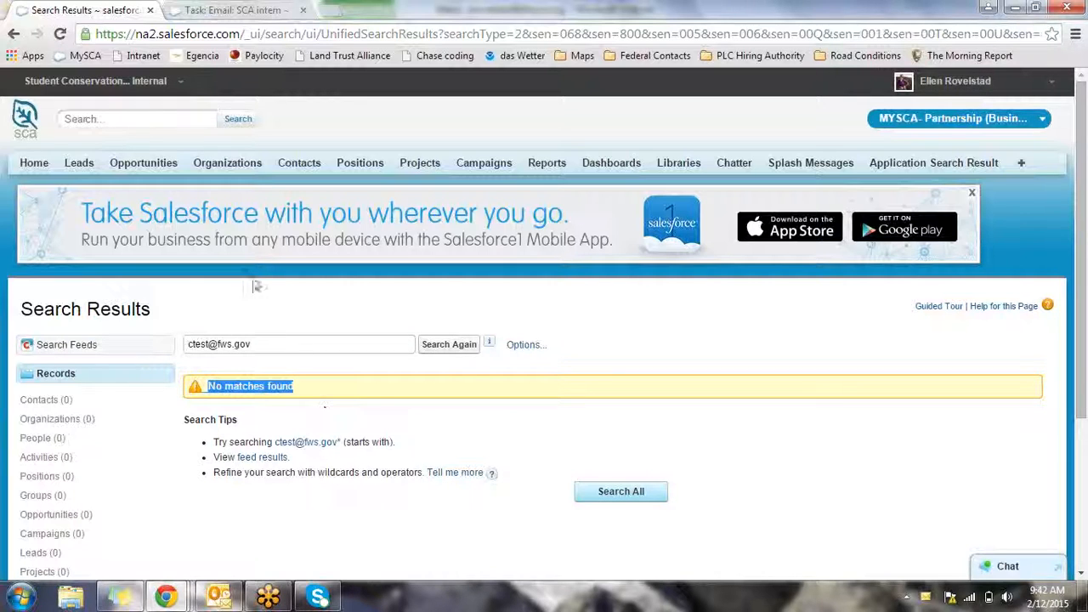
# Search for 'Ellen' and open the Ellen's Test Org organization record
pyautogui.click(166, 119)
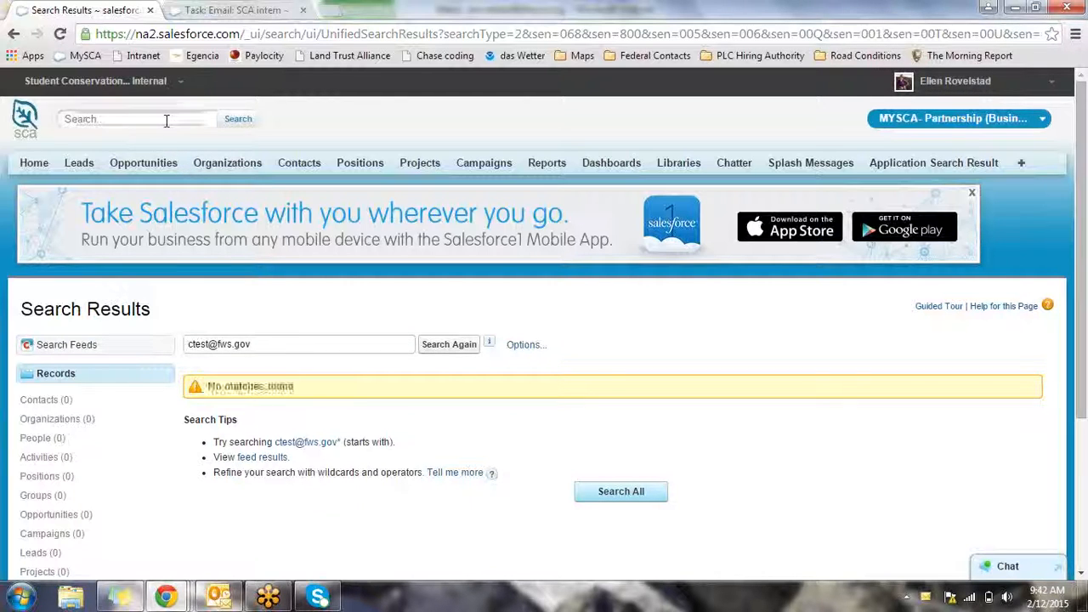
pyautogui.write('Ellen')
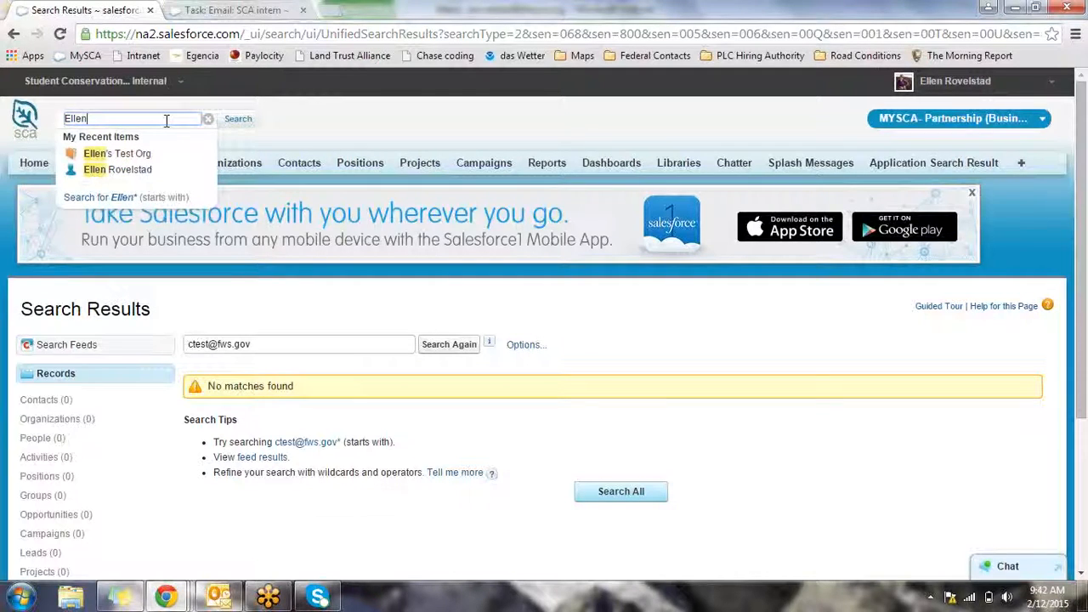
pyautogui.click(127, 154)
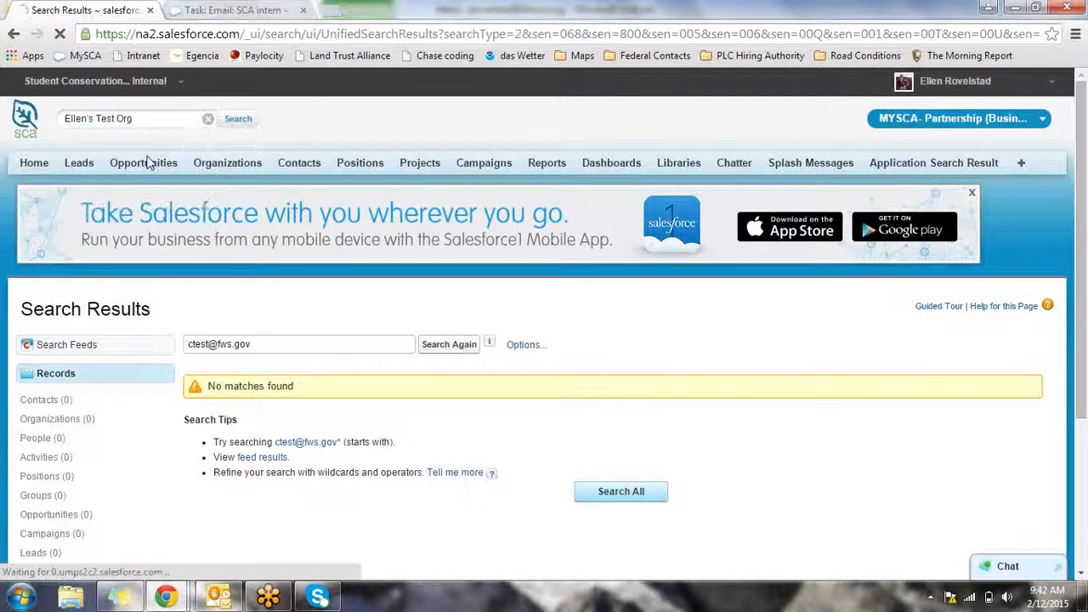
# From the organization's Contacts list, start a new contact
pyautogui.scroll(-4, 387, 384)
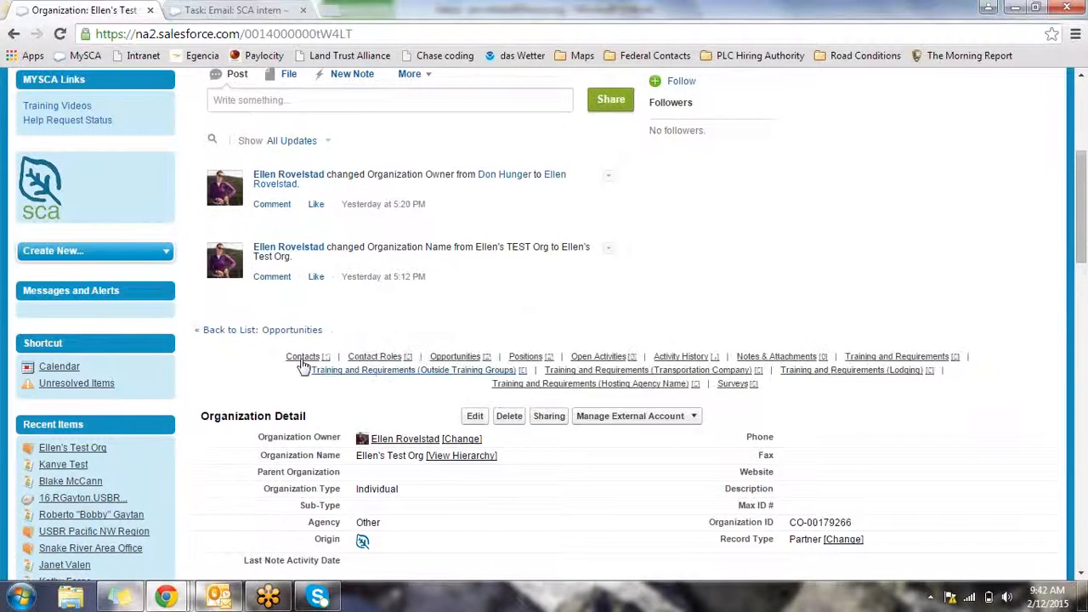
pyautogui.moveTo(299, 362)
pyautogui.click(302, 358)
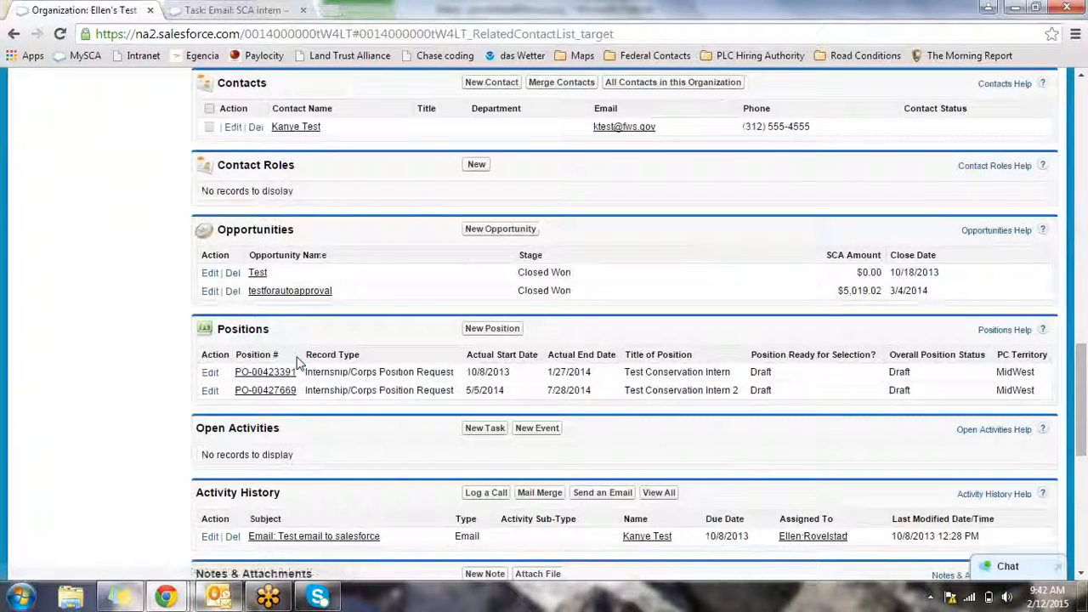
pyautogui.click(492, 83)
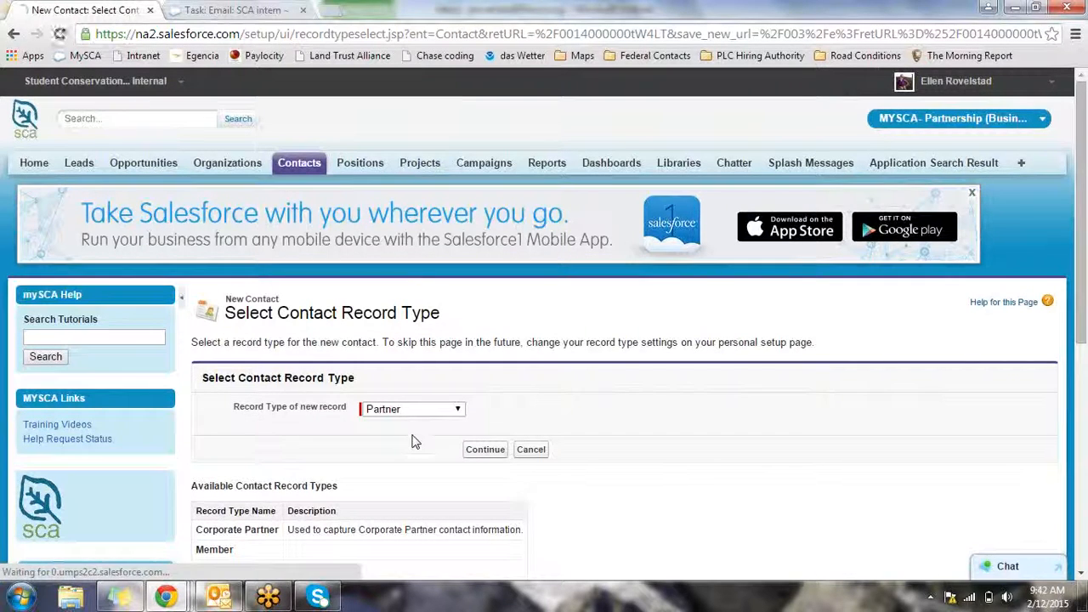
# Keep Partner as the contact record type and continue to the New Contact form
pyautogui.click(453, 411)
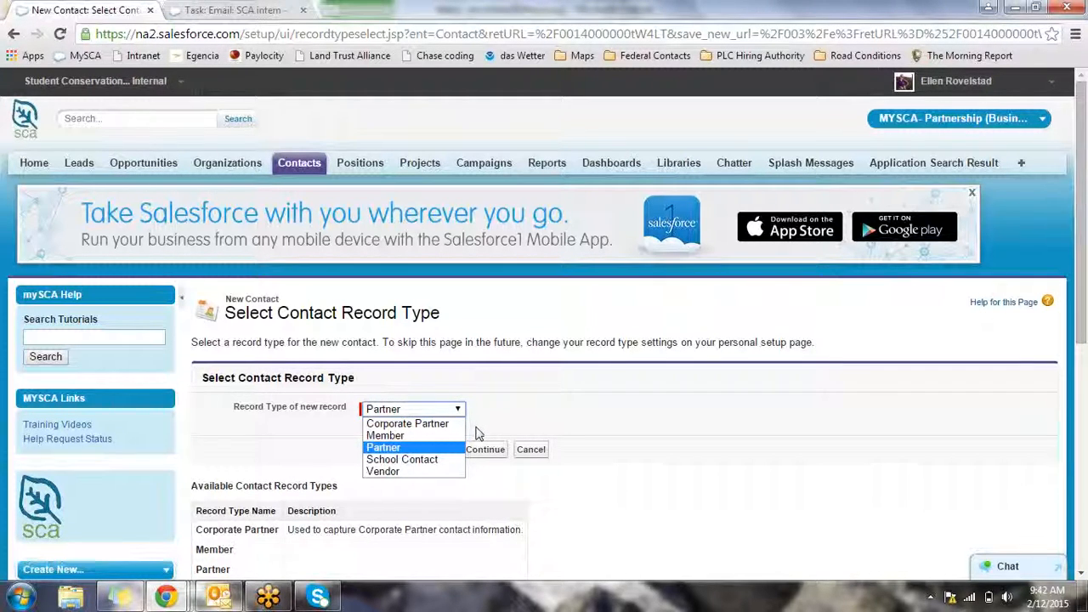
pyautogui.click(449, 448)
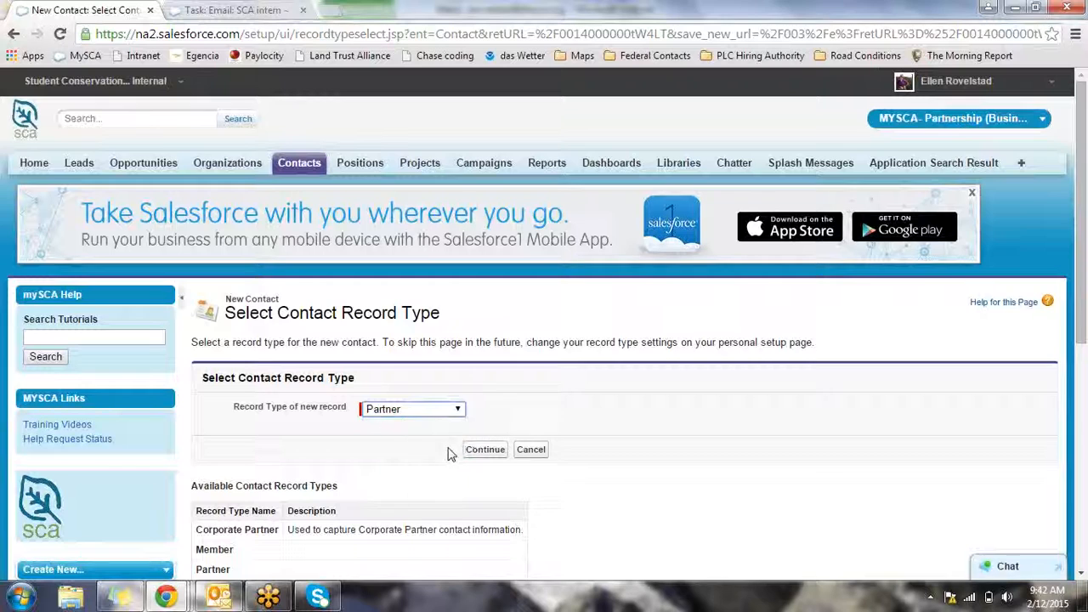
pyautogui.click(486, 450)
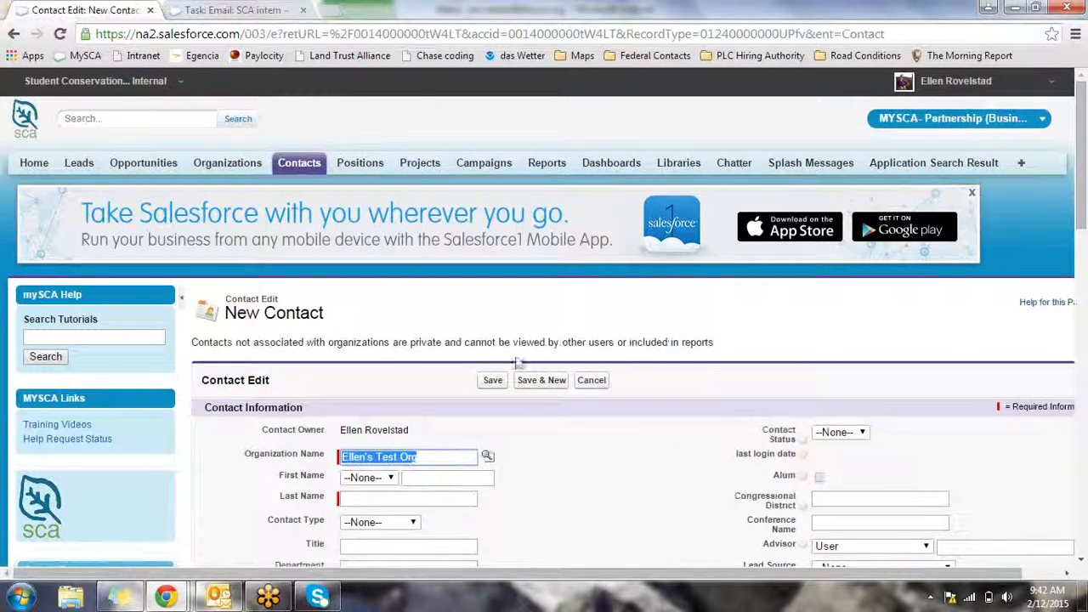
# Enter first name Christopher (via autocomplete) and last name Test
pyautogui.scroll(-3, 502, 372)
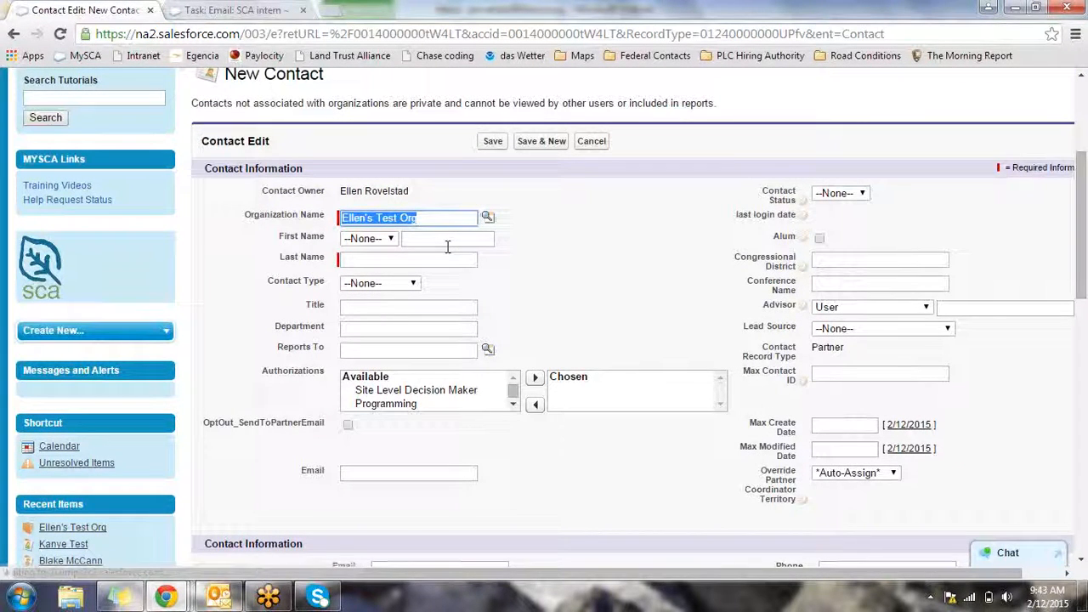
pyautogui.click(447, 244)
pyautogui.write('Christopher')
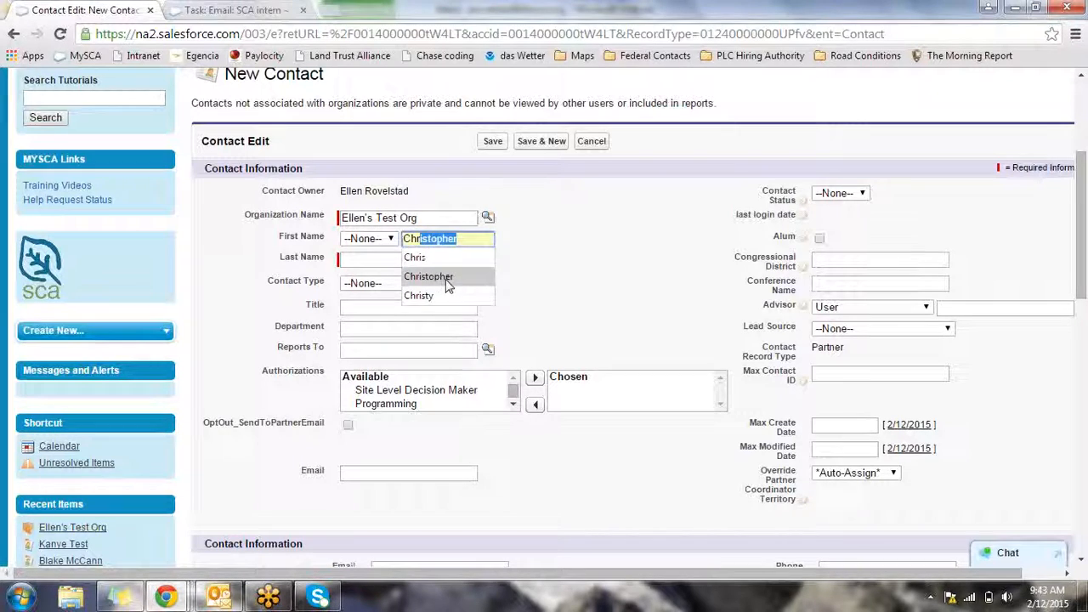
pyautogui.click(419, 276)
pyautogui.click(432, 265)
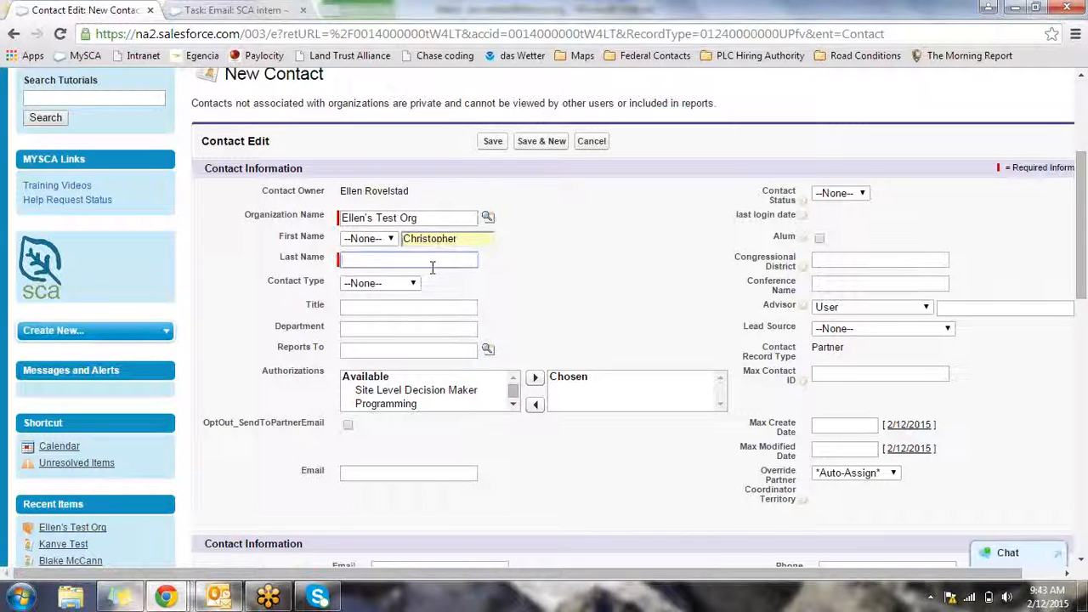
pyautogui.write('Test')
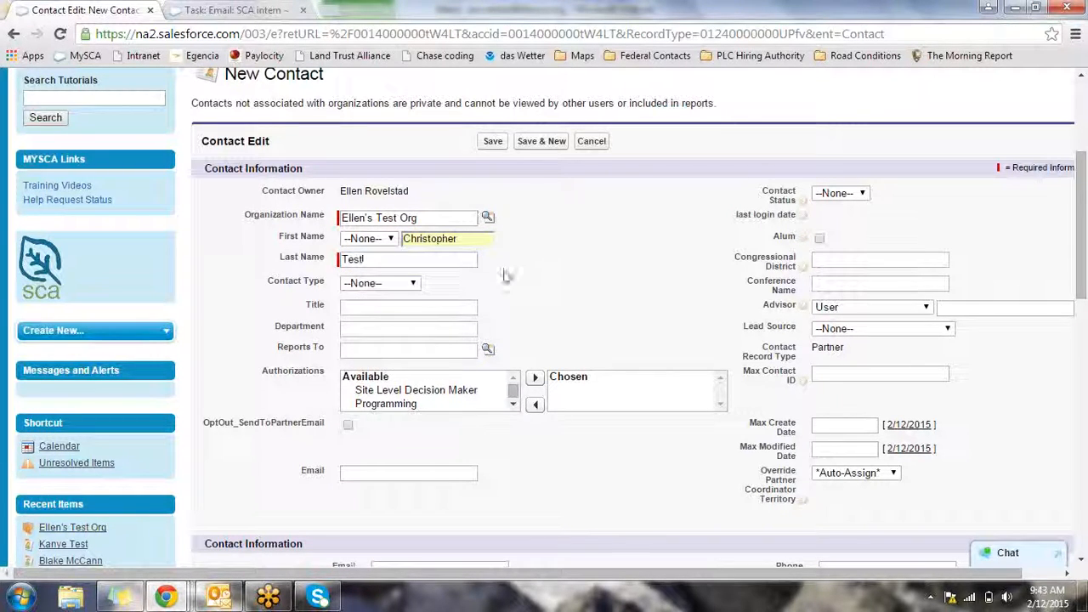
# Set the title to Senior Hydrologist, then step through Department and Email, dismissing email suggestions
pyautogui.click(463, 308)
pyautogui.write('Seni')
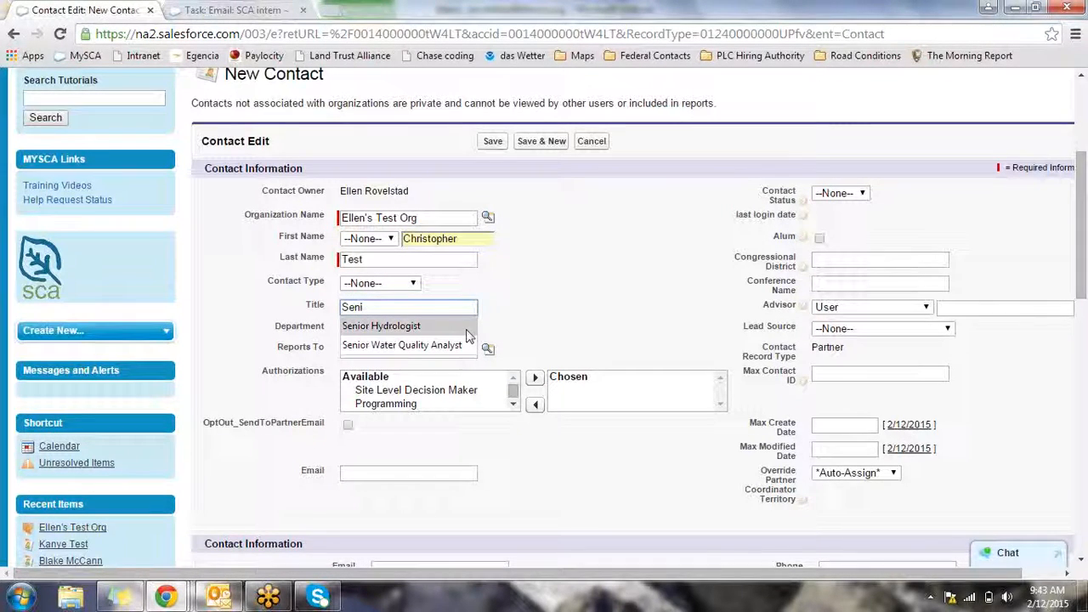
pyautogui.click(459, 326)
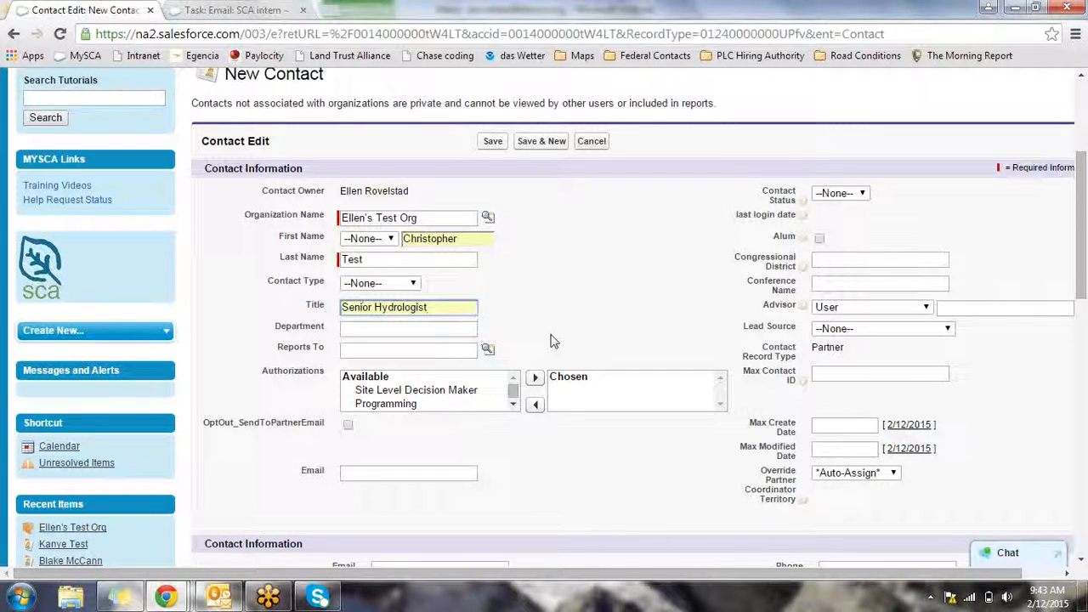
pyautogui.click(464, 329)
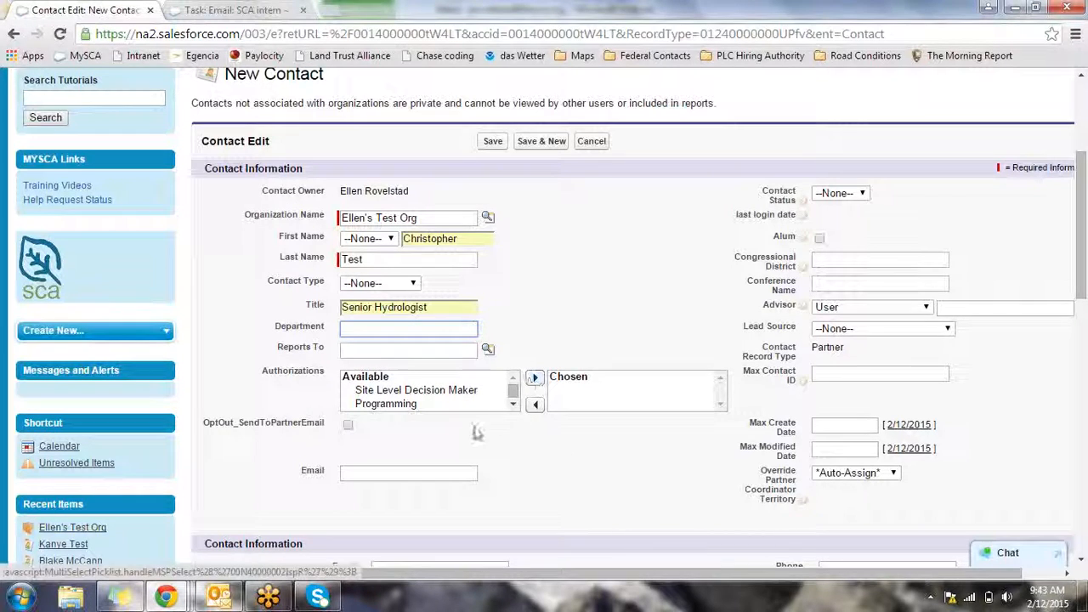
pyautogui.click(361, 475)
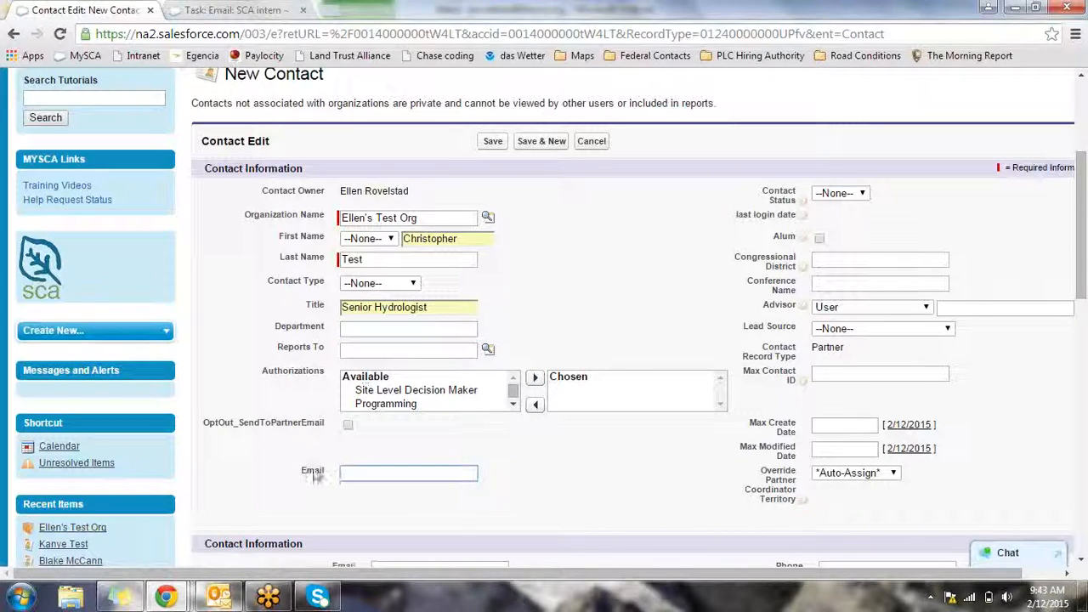
pyautogui.click(378, 474)
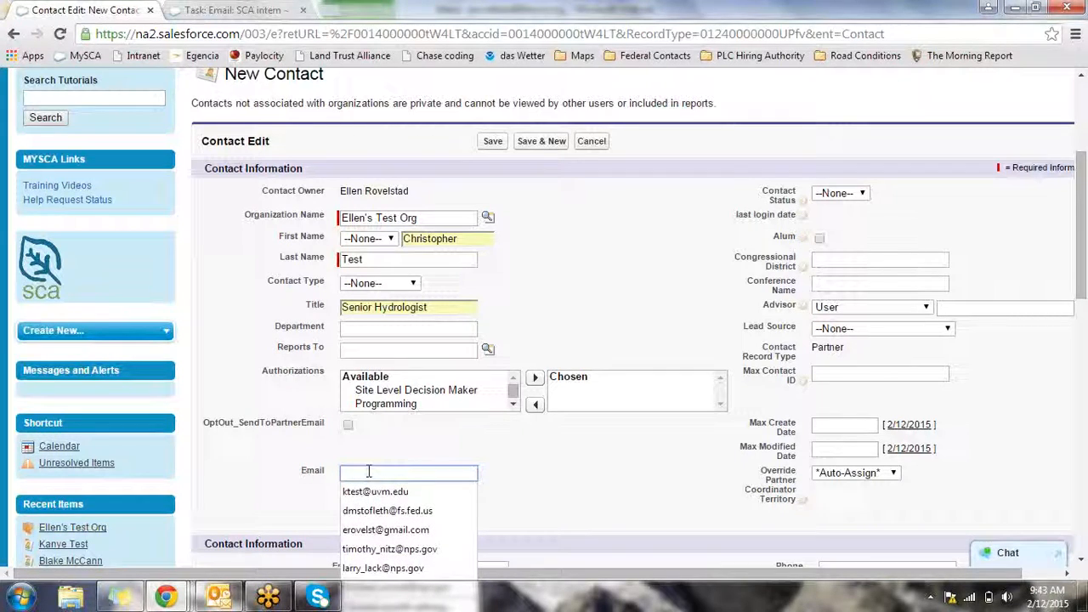
pyautogui.click(379, 463)
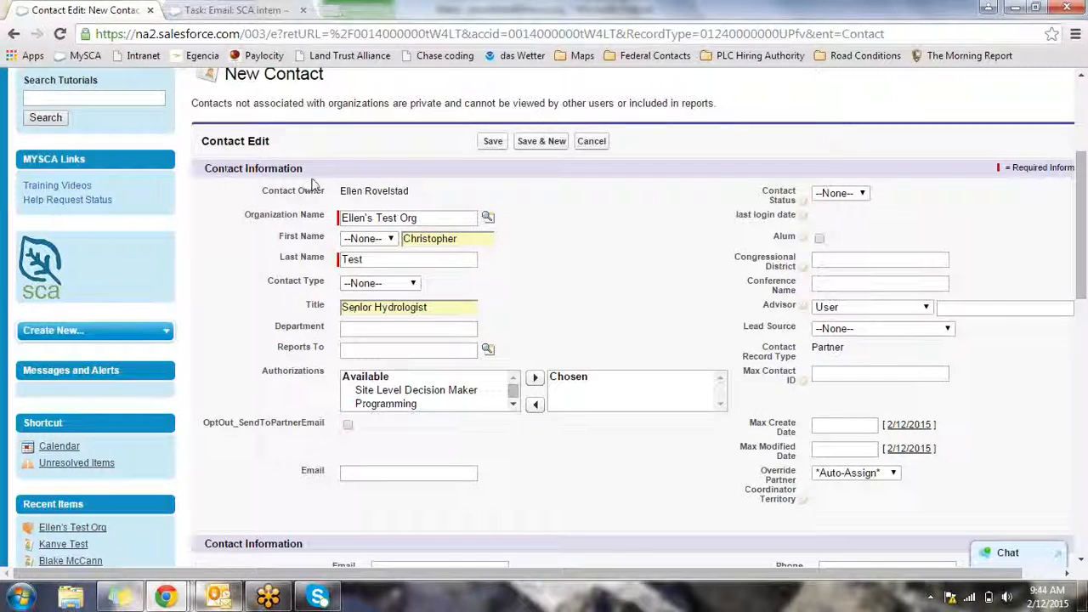
# Mark the contact as an alum, leaving the email and phone fields empty
pyautogui.click(820, 240)
pyautogui.scroll(-3, 615, 471)
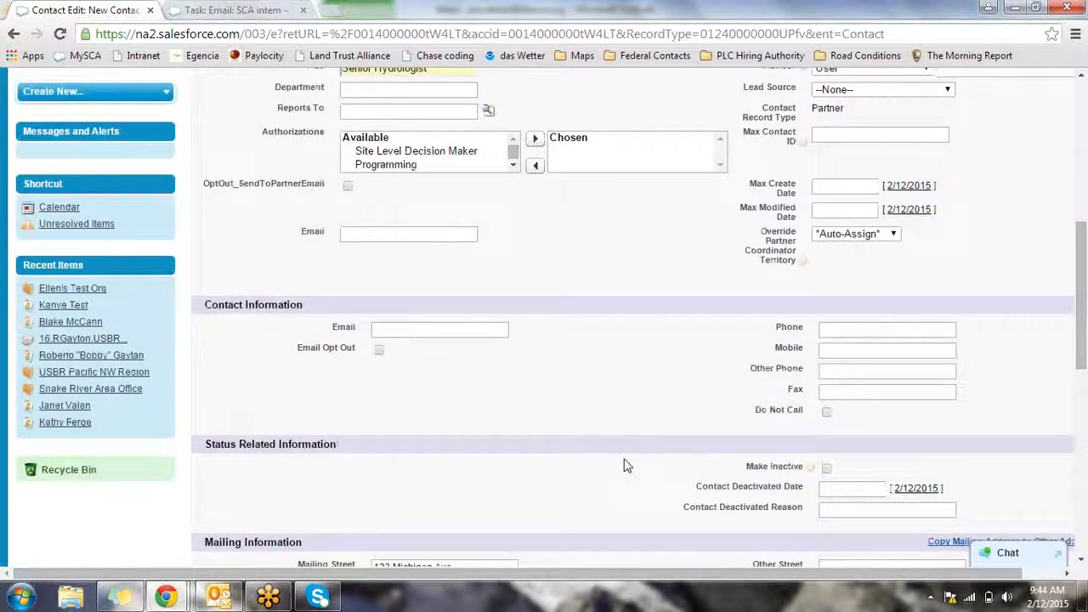
pyautogui.scroll(-1, 292, 315)
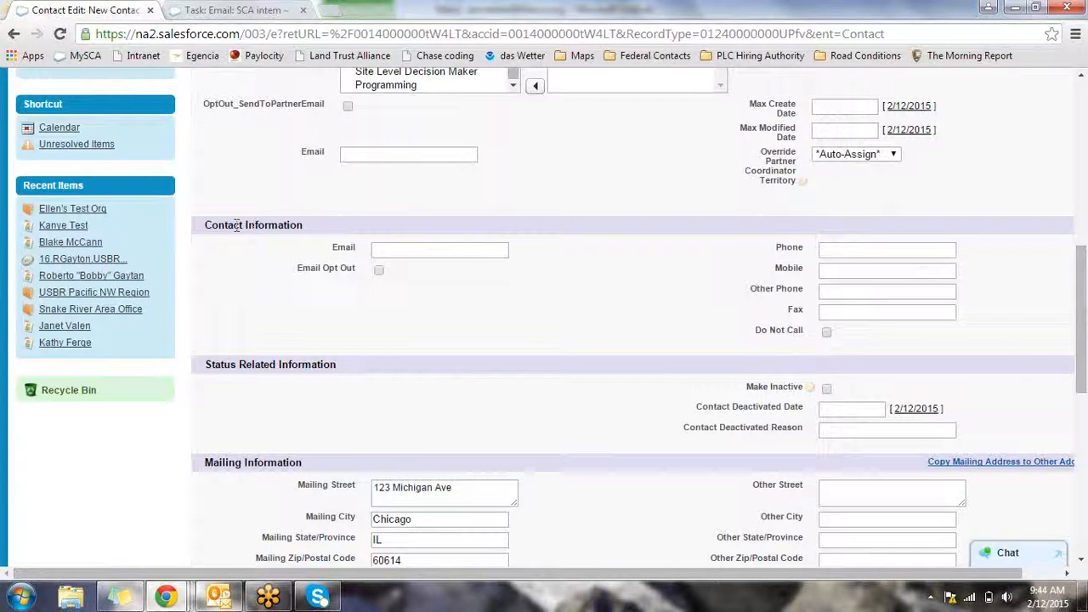
pyautogui.click(394, 250)
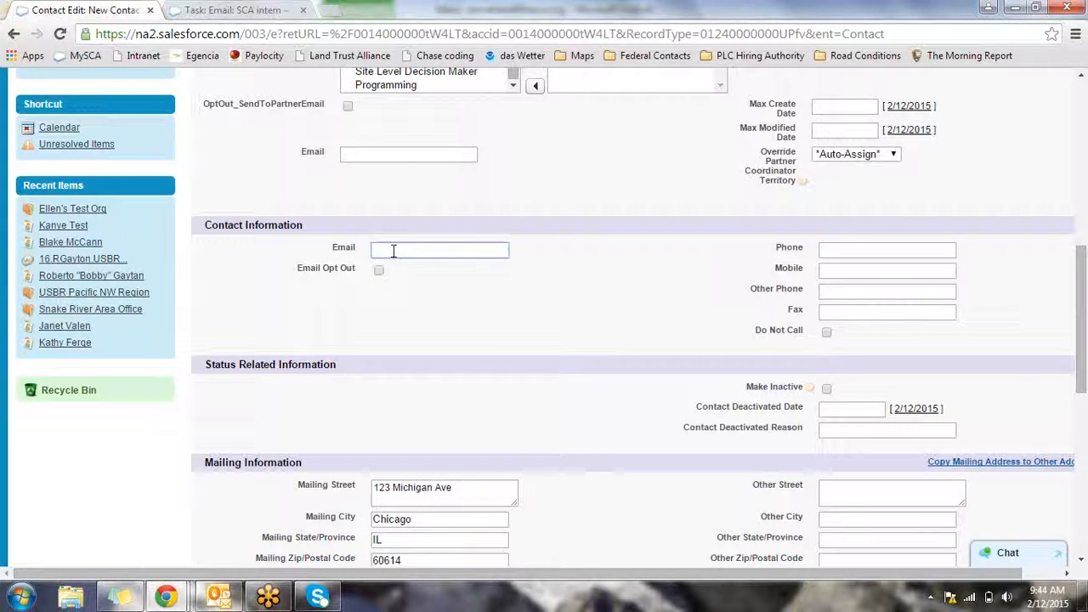
pyautogui.click(860, 251)
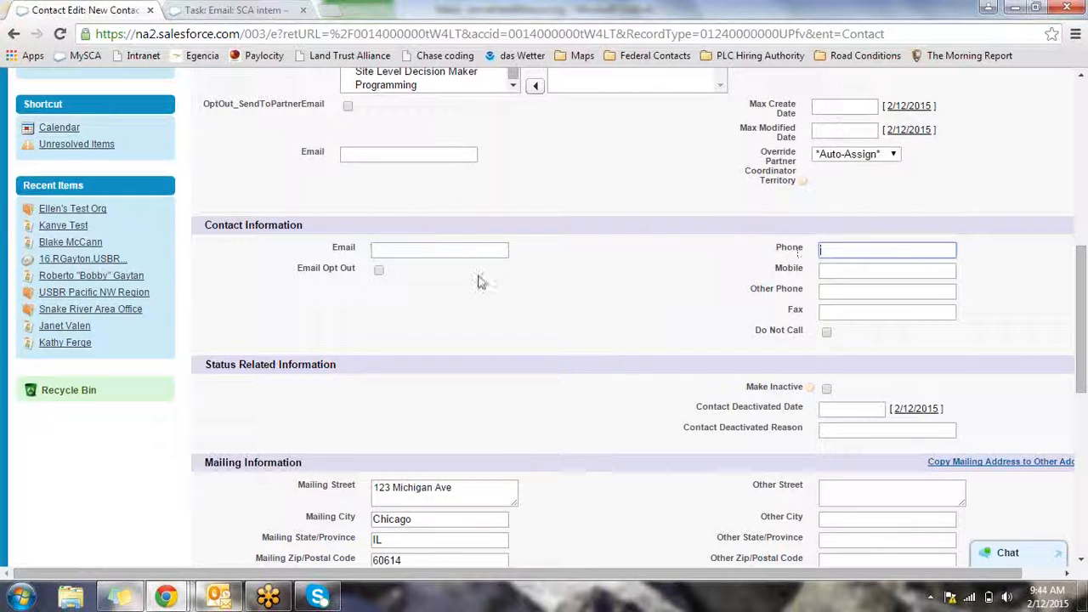
pyautogui.scroll(-2, 522, 389)
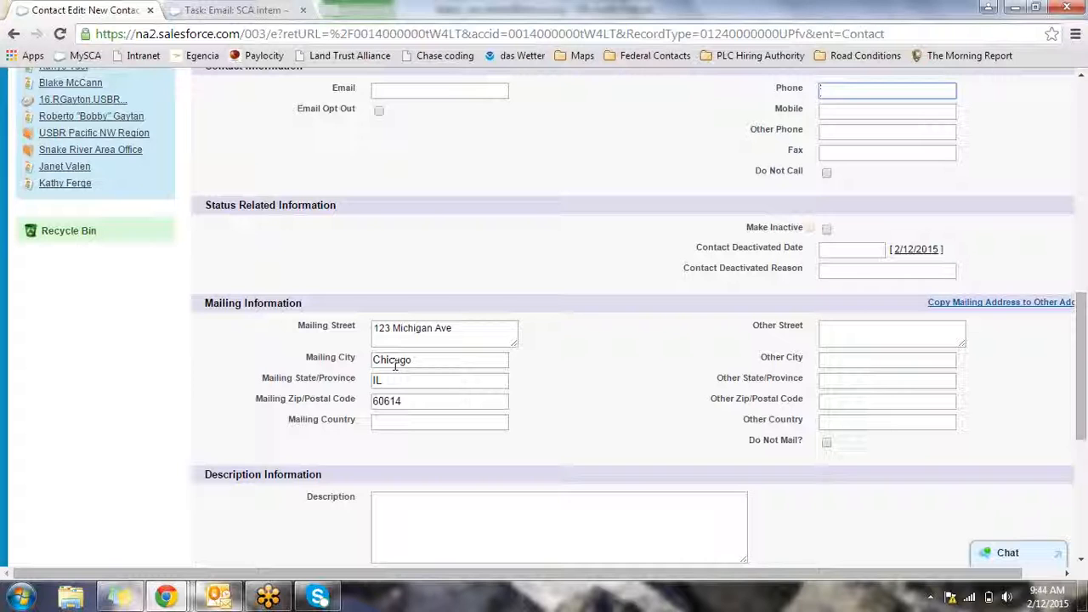
pyautogui.moveTo(1080, 323); pyautogui.dragTo(1085, 421)
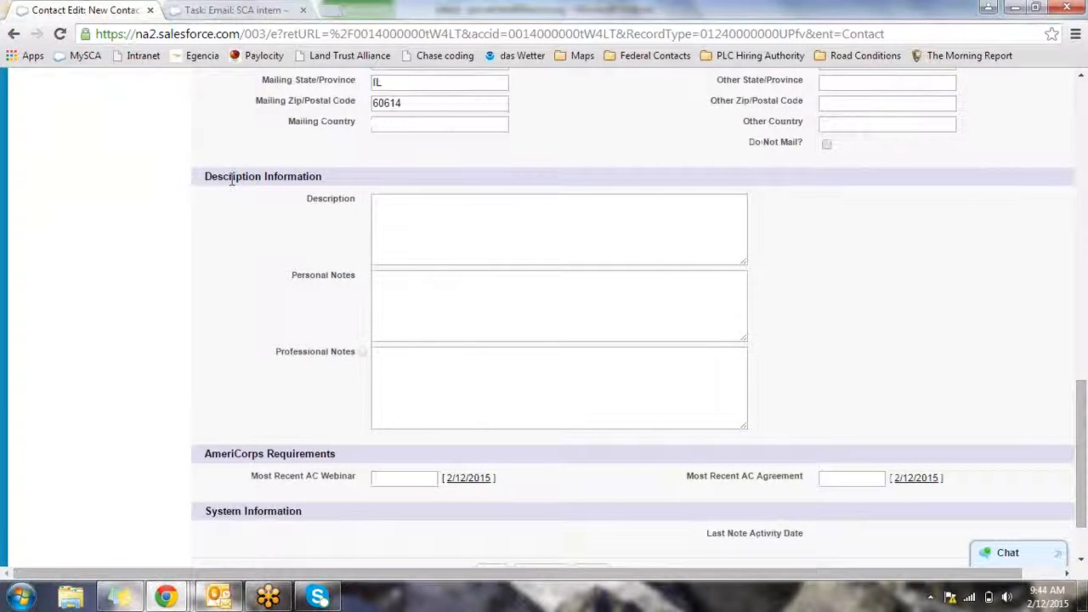
pyautogui.moveTo(207, 177); pyautogui.dragTo(326, 177)
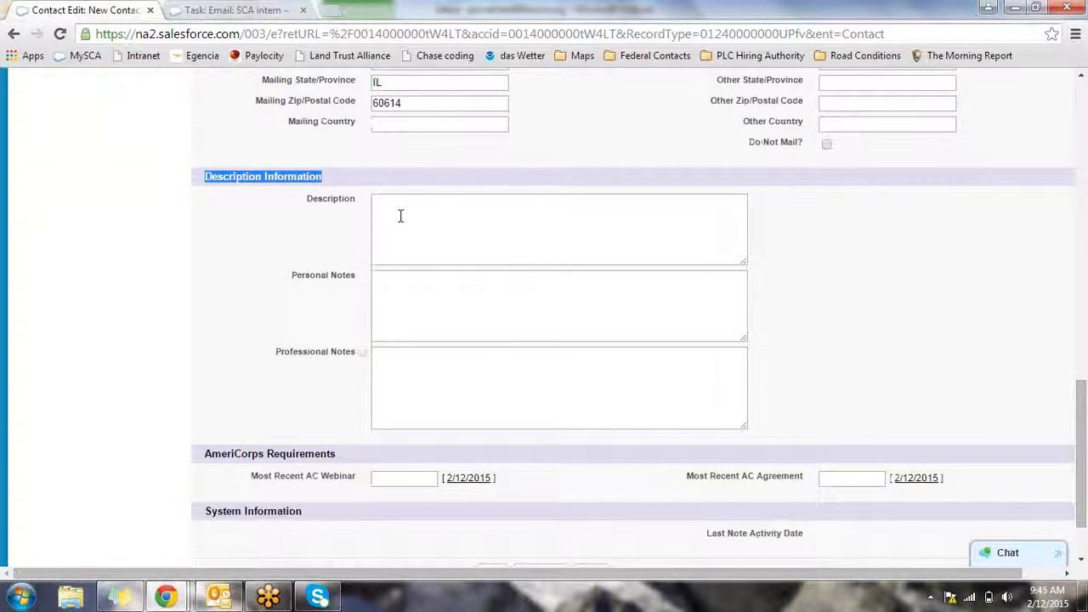
# Add a professional note about a replacement in June 2015 and save the contact
pyautogui.click(426, 396)
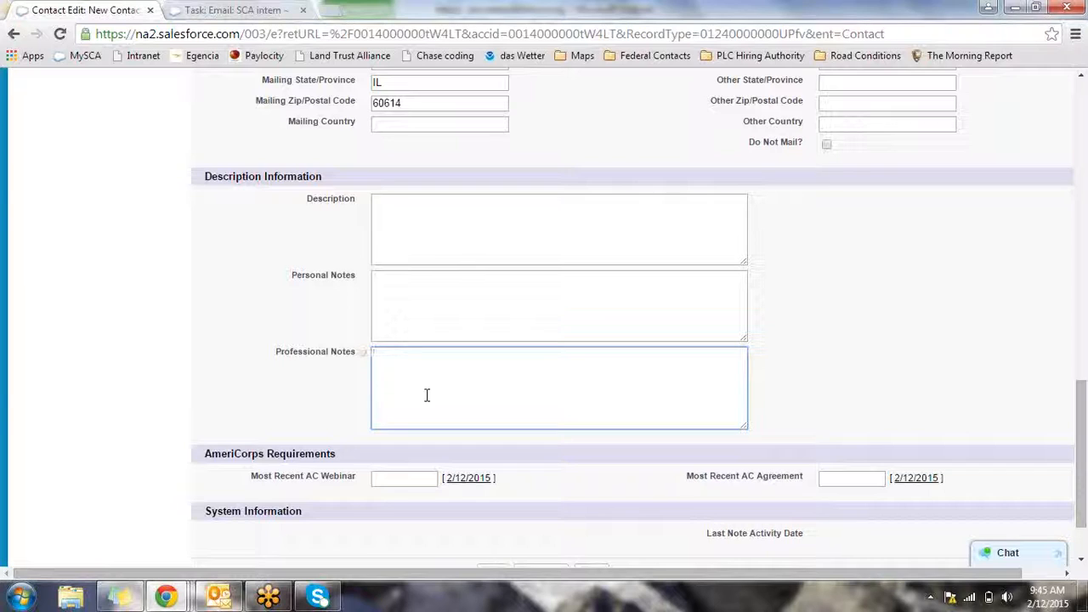
pyautogui.write('Will replacing Kanye in June 2015')
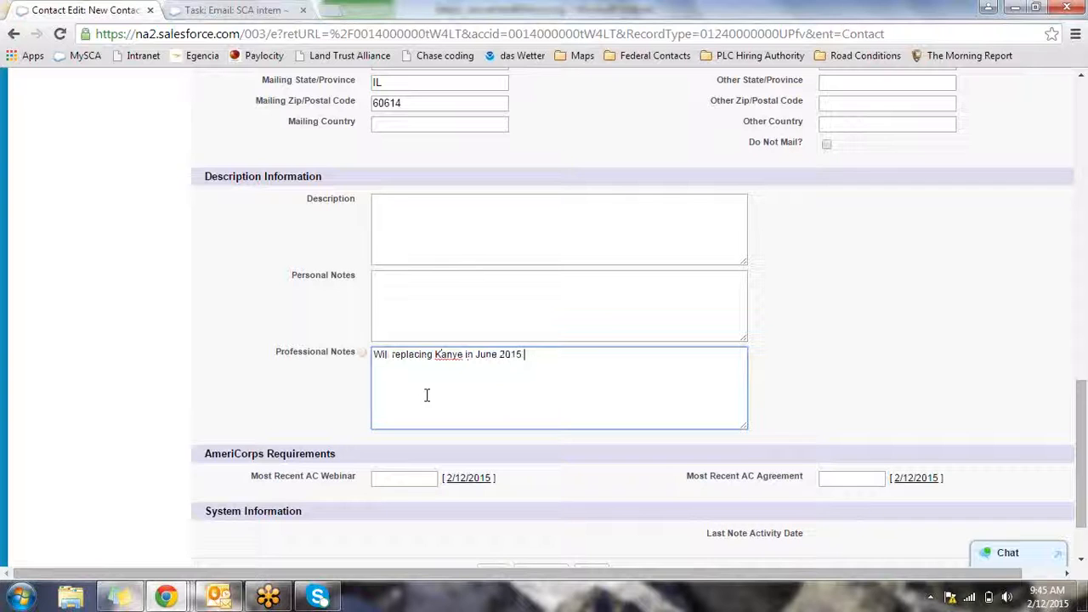
pyautogui.scroll(-1, 1080, 442)
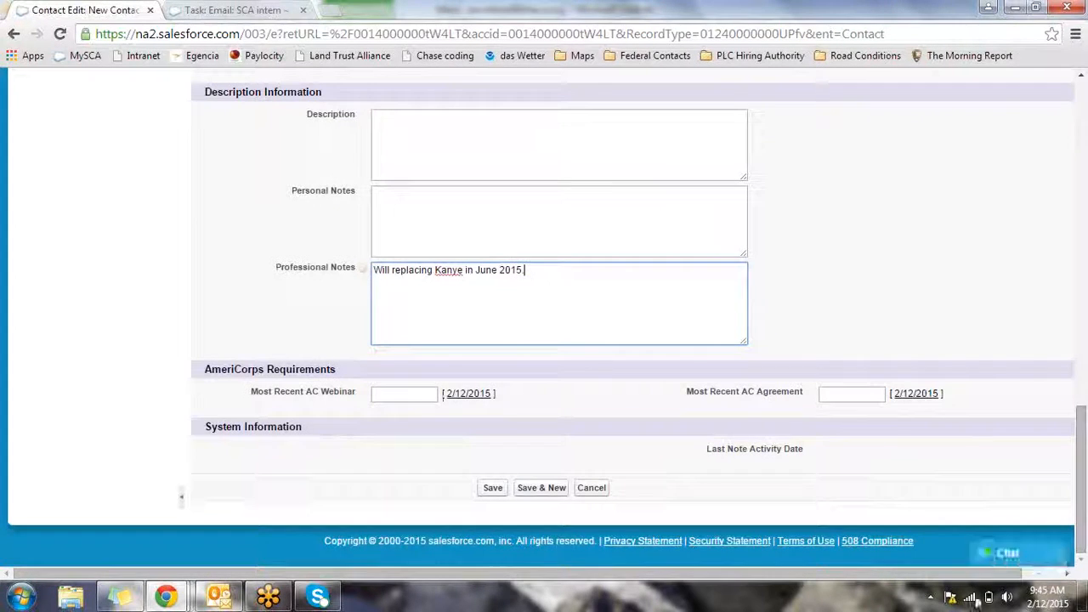
pyautogui.click(493, 488)
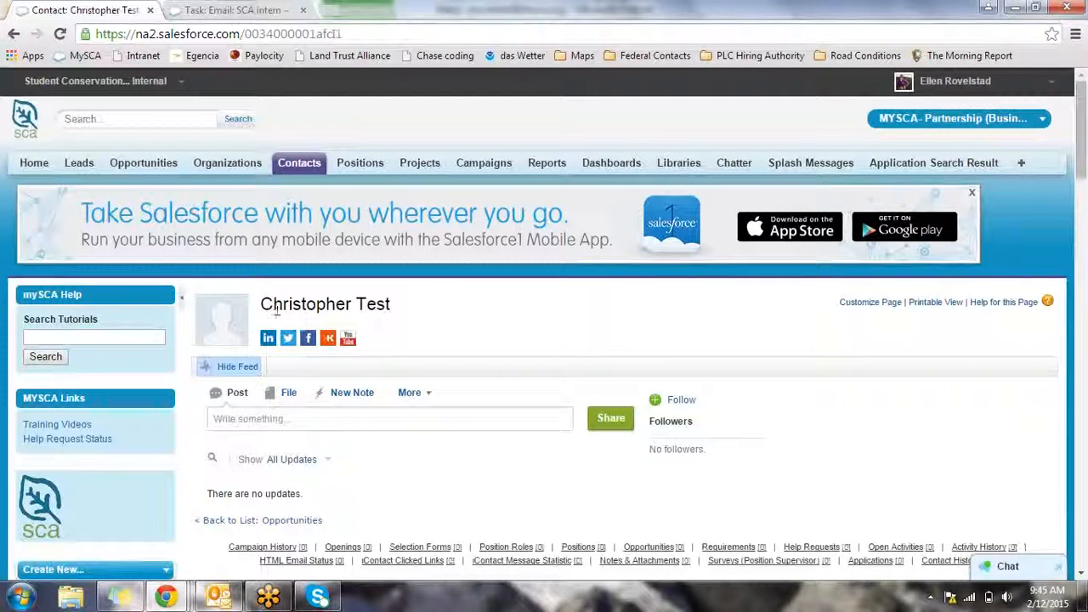
# Inline-edit the record's Email field with the contact's suggested email address and save it
pyautogui.scroll(-1, 396, 340)
pyautogui.scroll(-4, 393, 340)
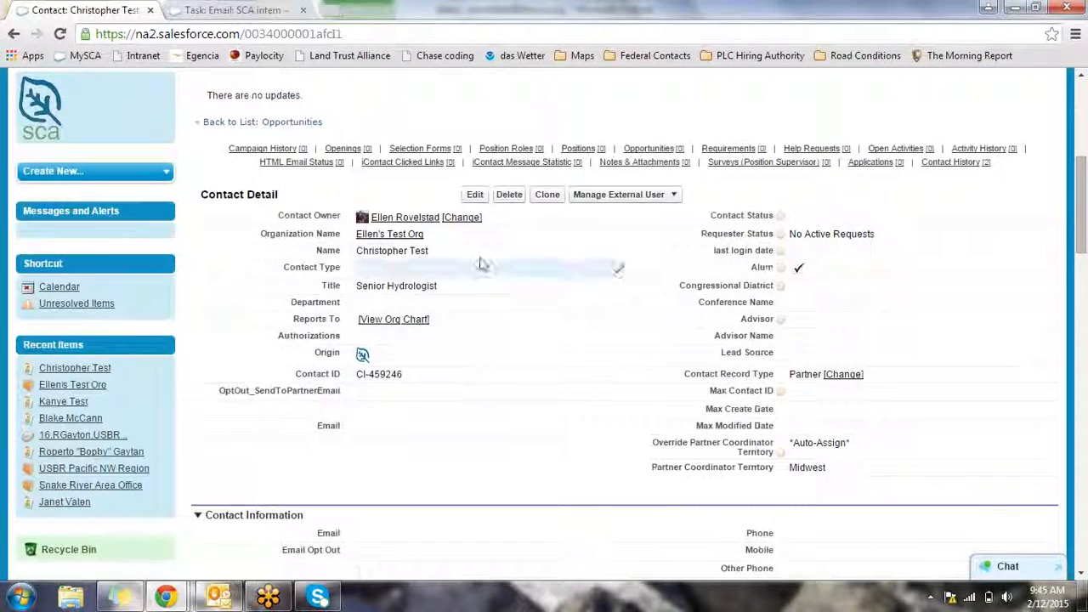
pyautogui.scroll(-2, 405, 453)
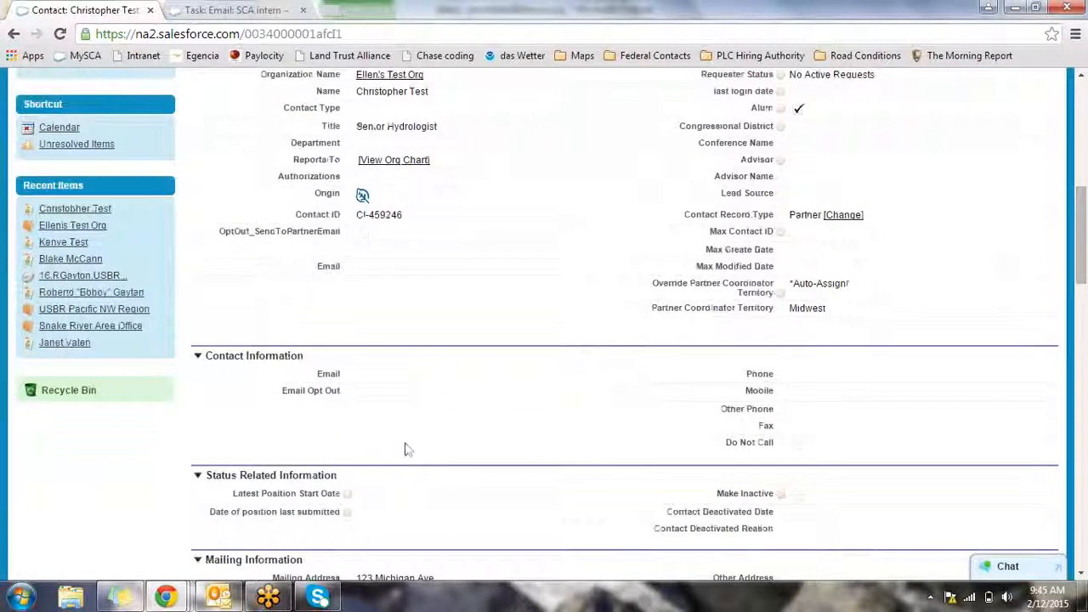
pyautogui.doubleClick(384, 378)
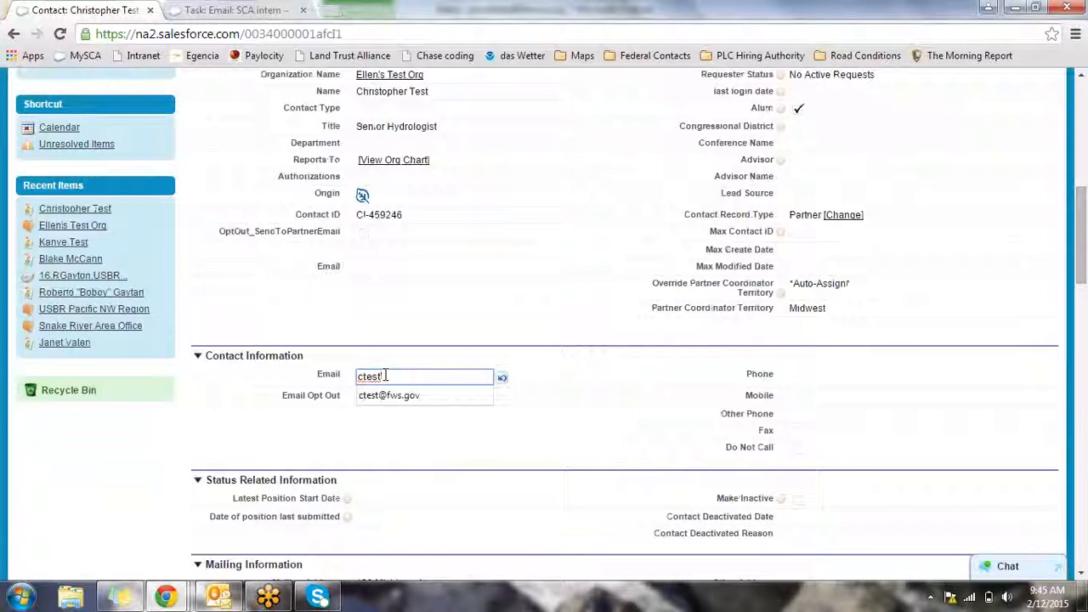
pyautogui.click(432, 390)
pyautogui.scroll(4, 471, 405)
pyautogui.press('Return')
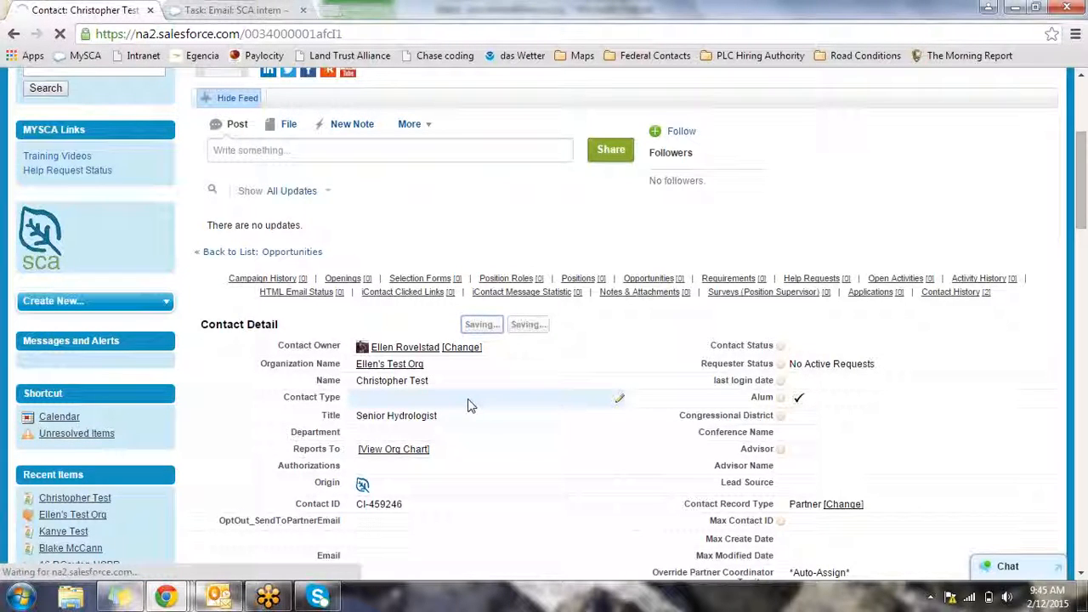